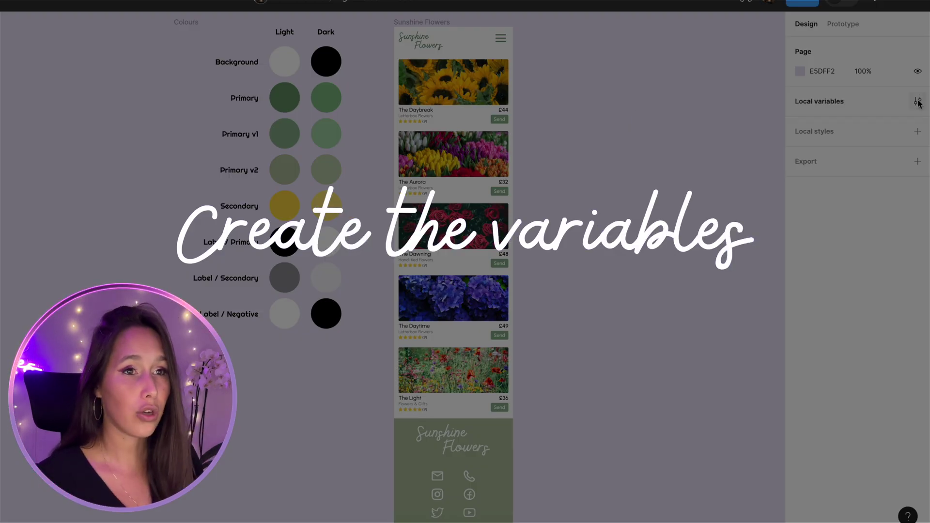
Step: Create a new colour variable named background in the local variables
left_click(918, 101)
left_click(659, 188)
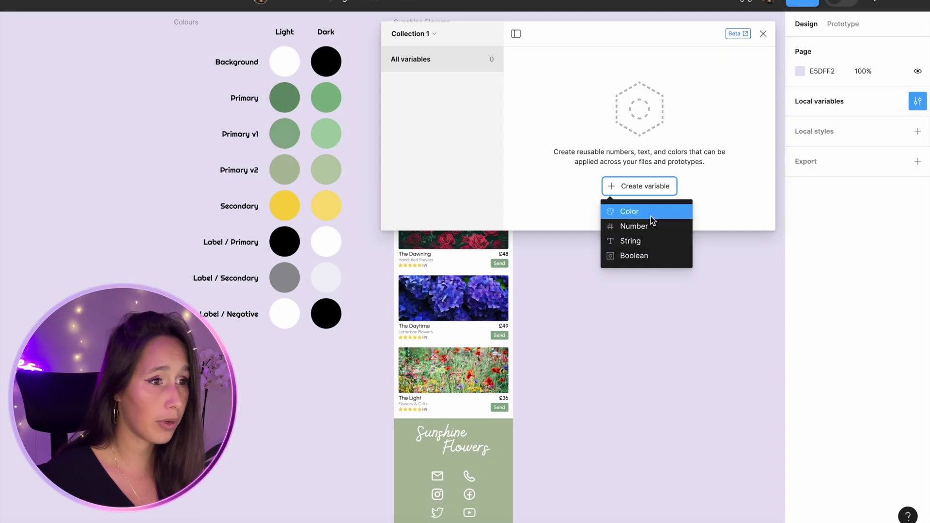
left_click(650, 216)
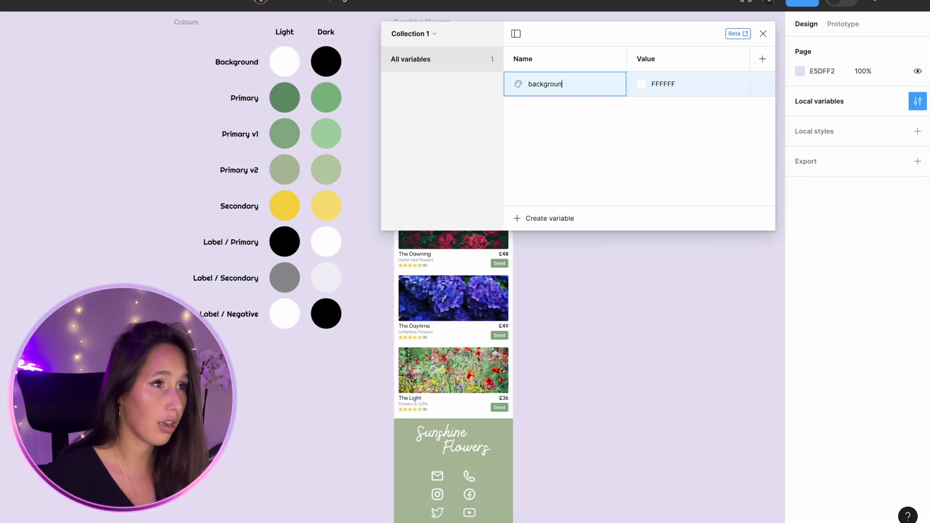
key("Return")
Step: Set background's value to white FFFFFF by sampling the Background swatch with the eyedropper
left_click(650, 84)
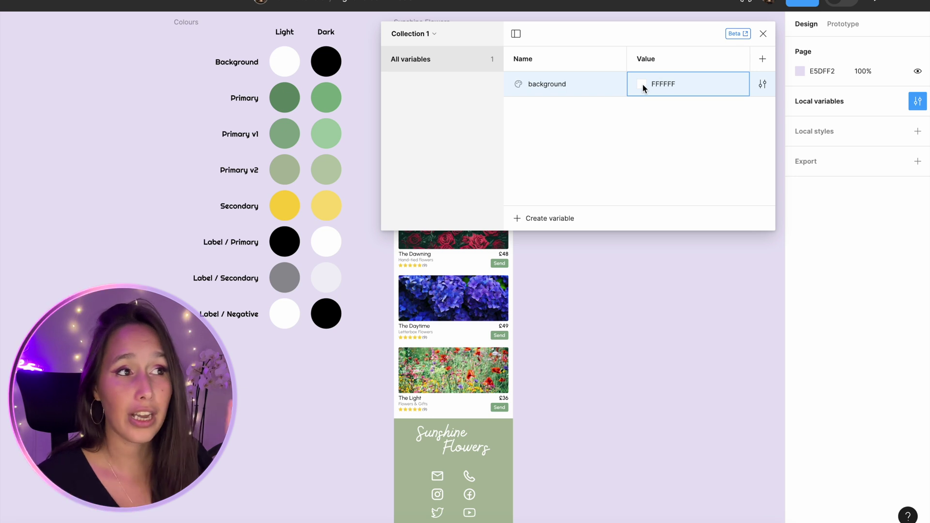
left_click(642, 84)
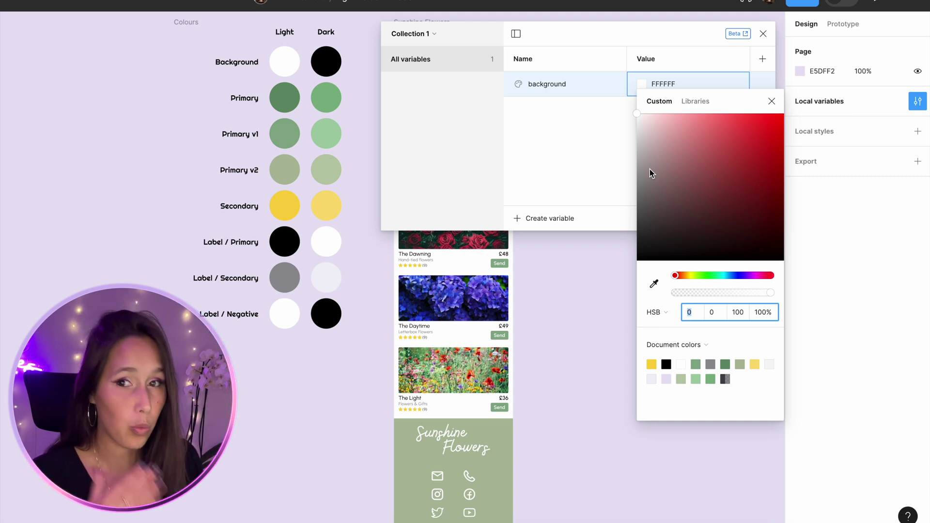
key("ctrl+c")
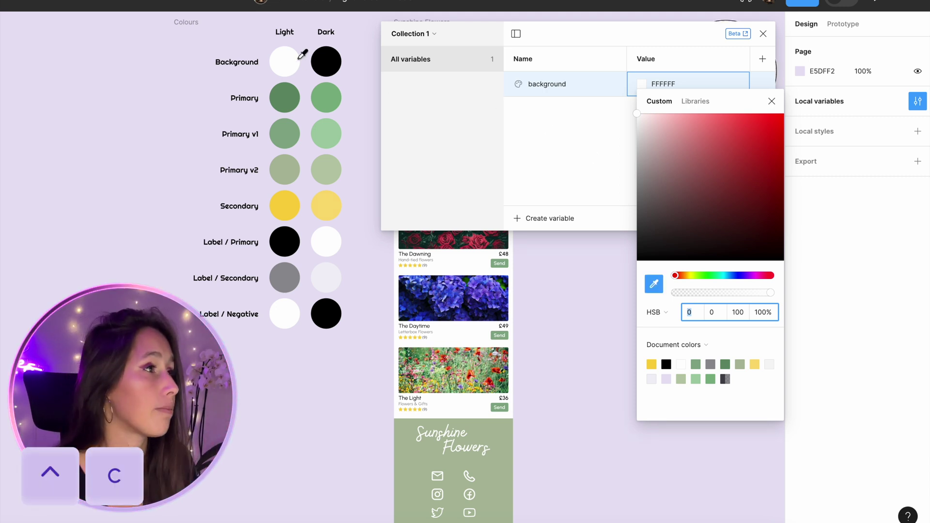
left_click(326, 67)
left_click(528, 136)
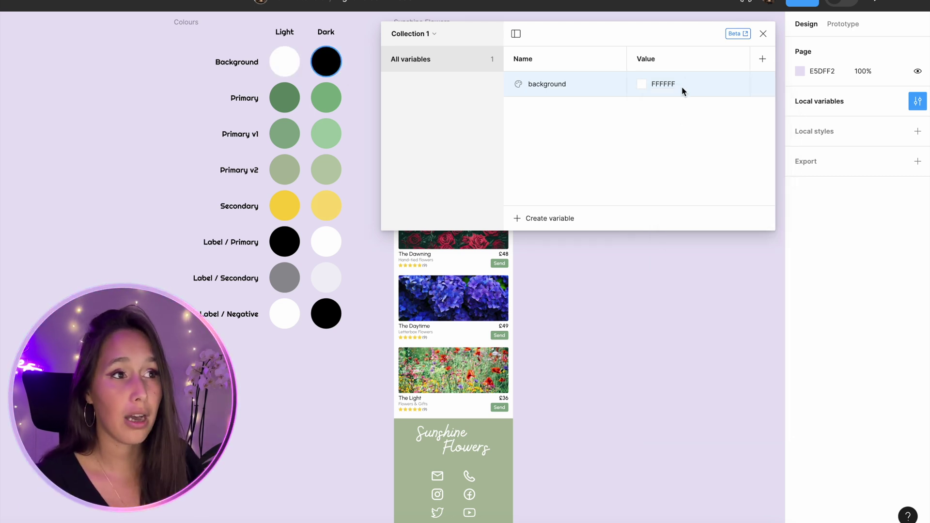
Step: Add a second mode and name the two modes Light mode and Dark mode
left_click(764, 59)
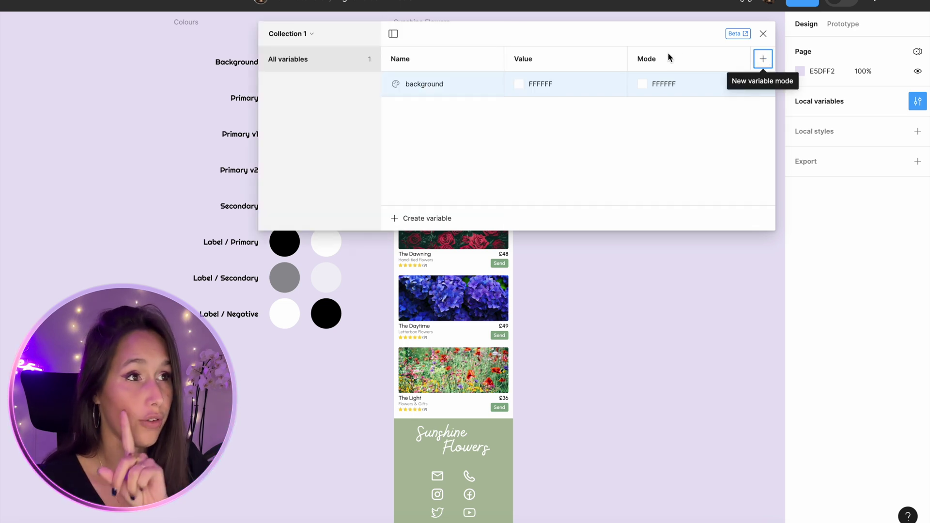
double_click(567, 58)
type("Light")
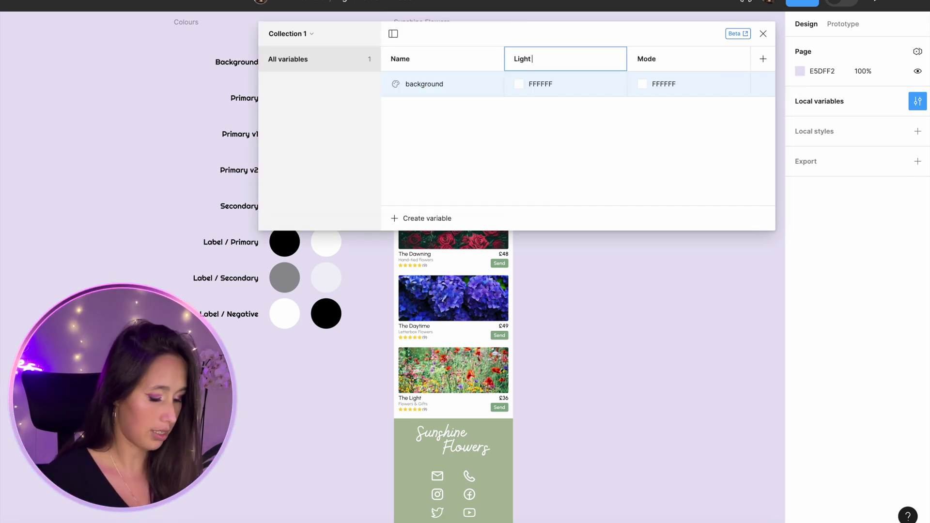
type(" mode")
key("Return")
double_click(683, 58)
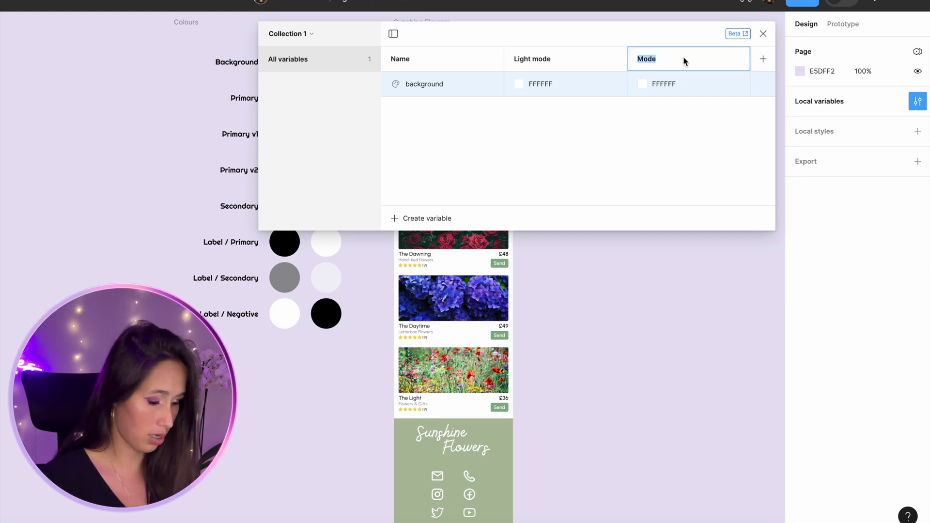
type("Dark mode")
key("Return")
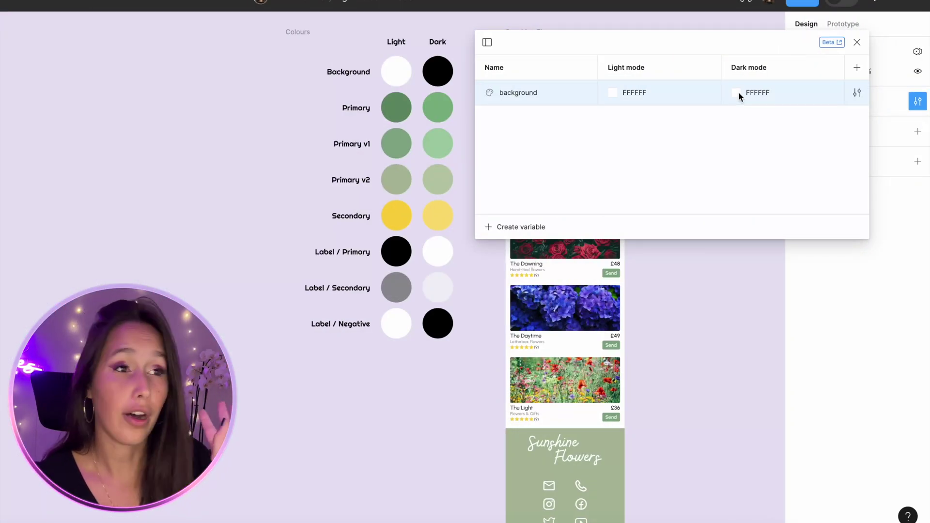
Step: Set background's Dark mode value to black 000000 from the Dark Background circle
left_click(736, 92)
key("ctrl+c")
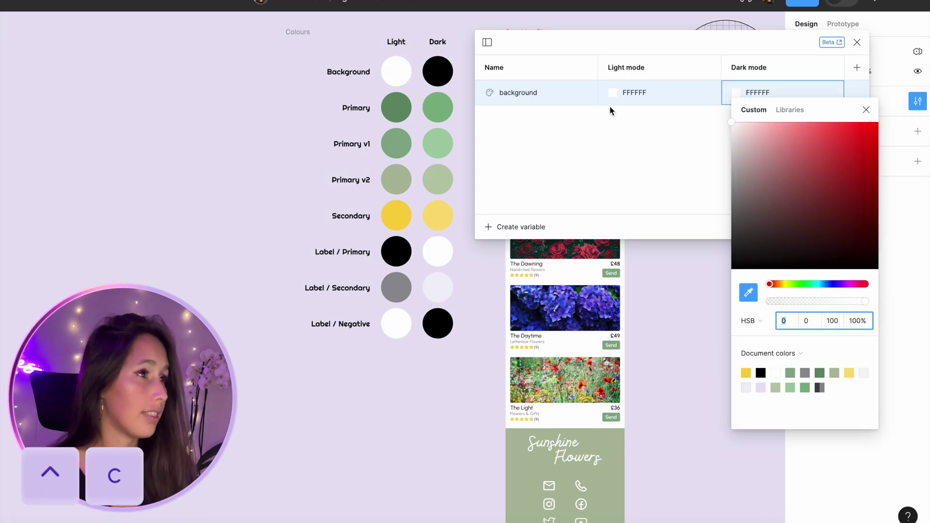
left_click(434, 68)
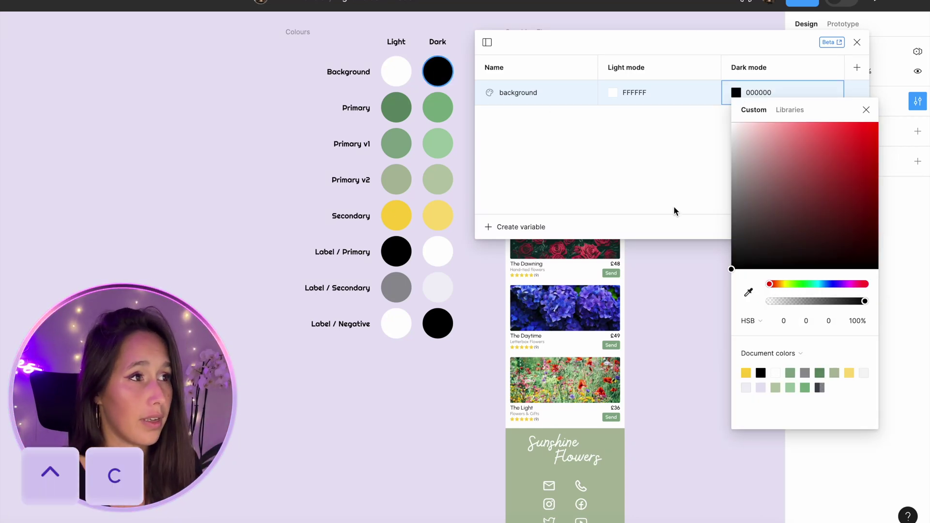
left_click(552, 108)
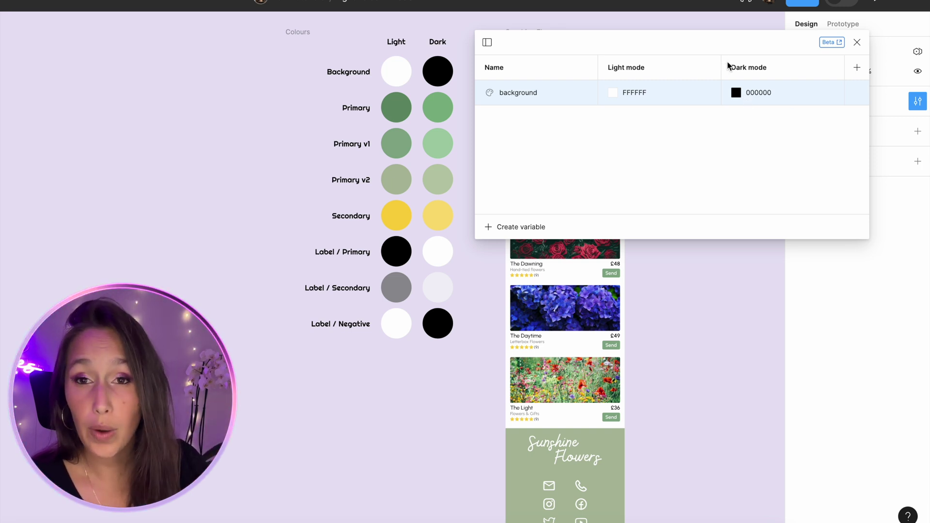
Step: Add the primary colour variable with 56845F for light and 6FAB7B for dark
left_click(521, 227)
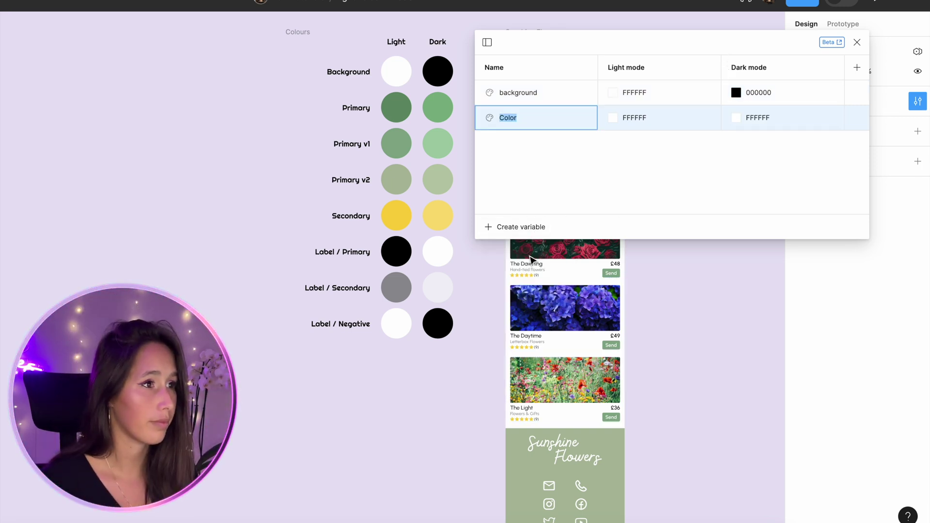
type("primary")
left_click(613, 118)
type("56845F")
left_click(731, 117)
type("6FAB7B")
key("Return")
Step: Add primary v1 with 78A181 for light and 94C79F for dark
left_click(520, 227)
type("primary v1")
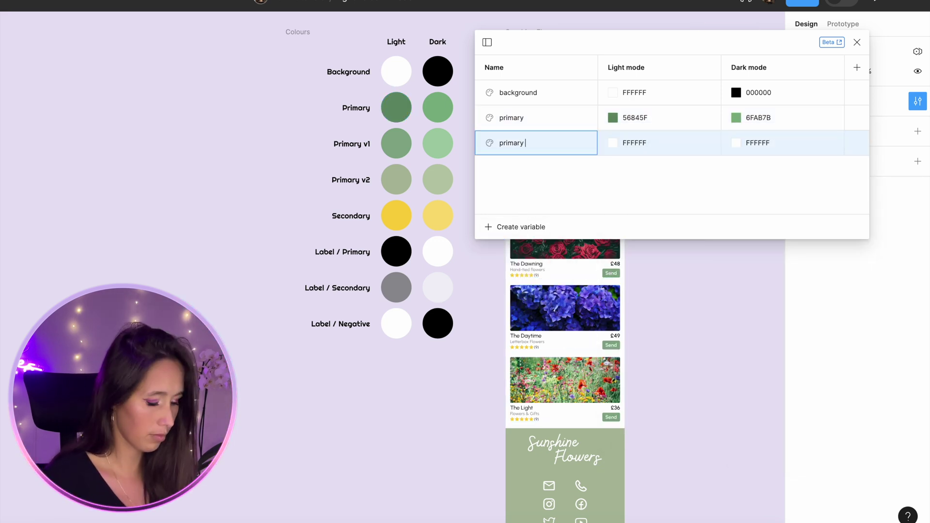
left_click(613, 143)
type("78A181")
left_click(736, 143)
type("94C79F")
Step: Add primary v2 with A3B396 for light and B0C2A2 for dark
left_click(520, 227)
type("primary v2")
left_click(613, 168)
type("A3B396")
left_click(735, 169)
type("B0C2A2")
Step: Add secondary with FFCC43 for light and FFD86E for dark
left_click(520, 226)
type("secondary")
left_click(613, 194)
type("FFCC43")
left_click(733, 193)
type("FFD86E")
key("Return")
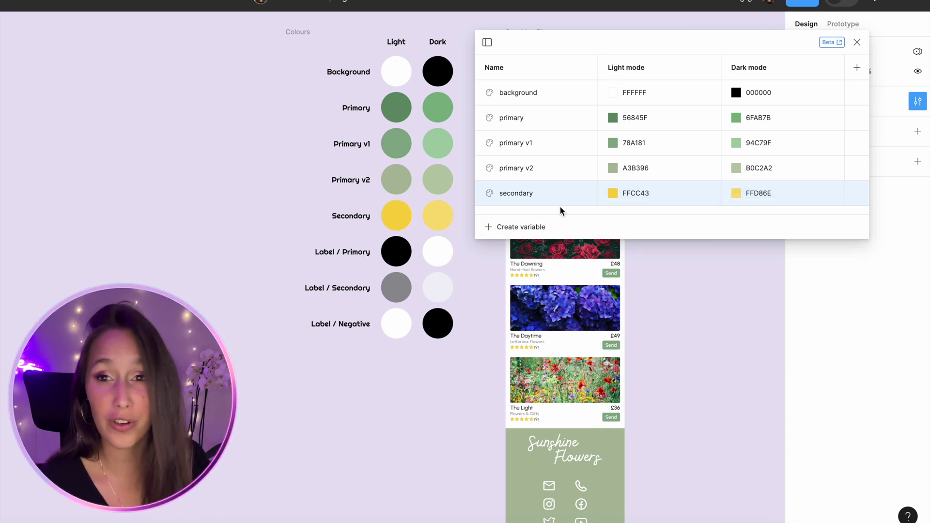
Step: Create colour variable label / primary, black 000000 in Light and white FFFFFF in Dark mode
left_click(527, 228)
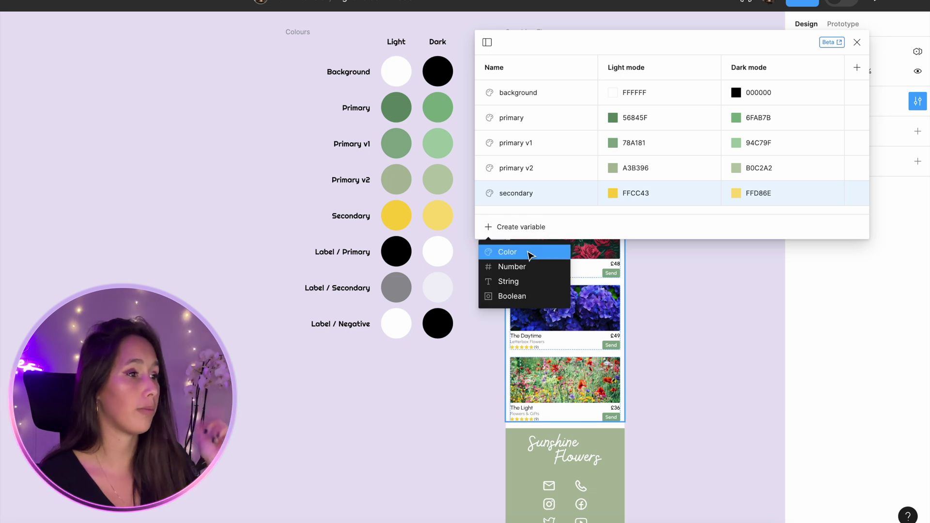
left_click(527, 249)
type("label /")
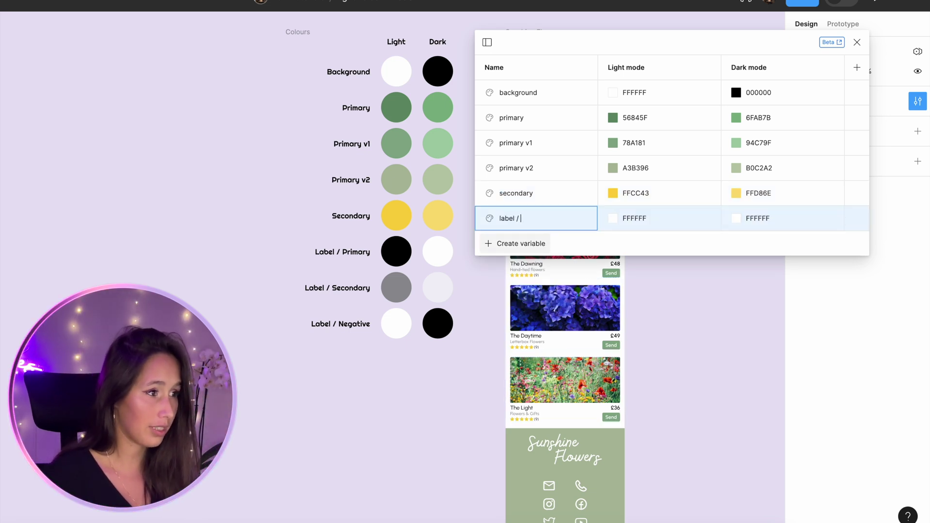
type(" primary")
key("Return")
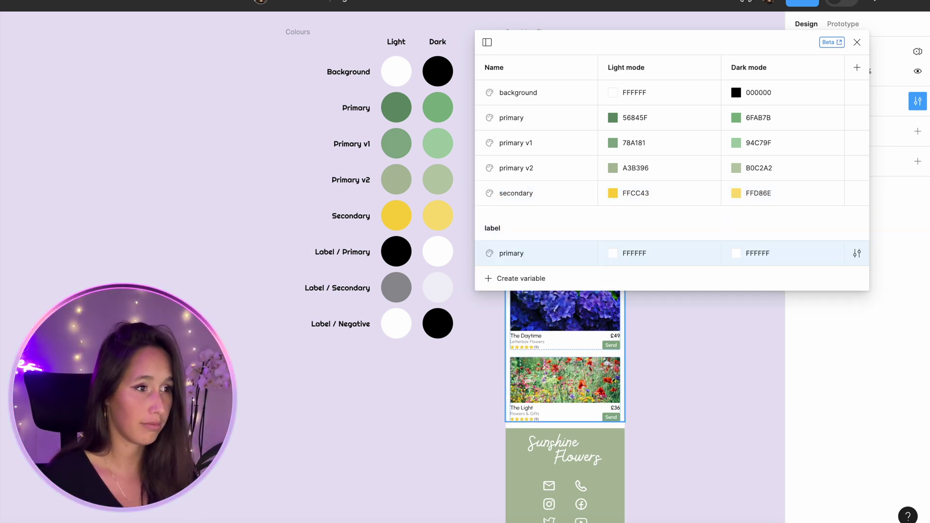
left_click(612, 252)
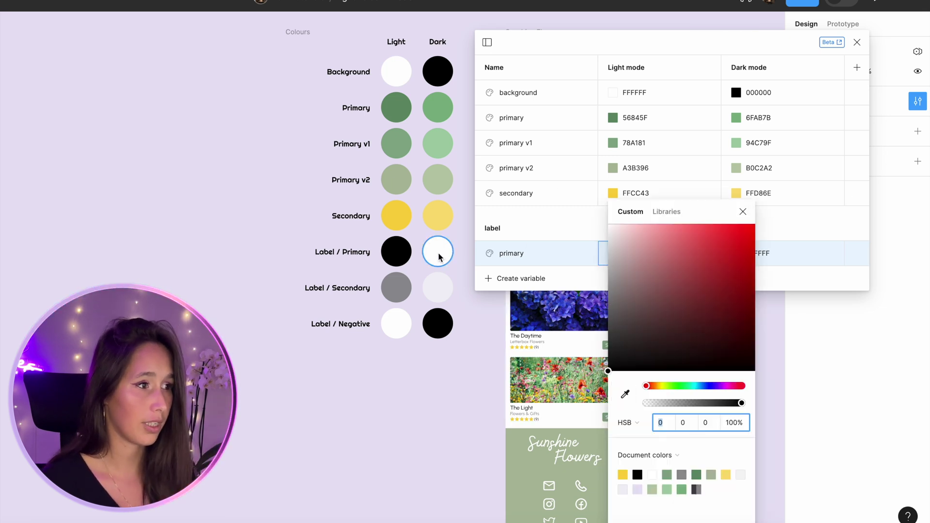
key("ctrl+c")
left_click(400, 251)
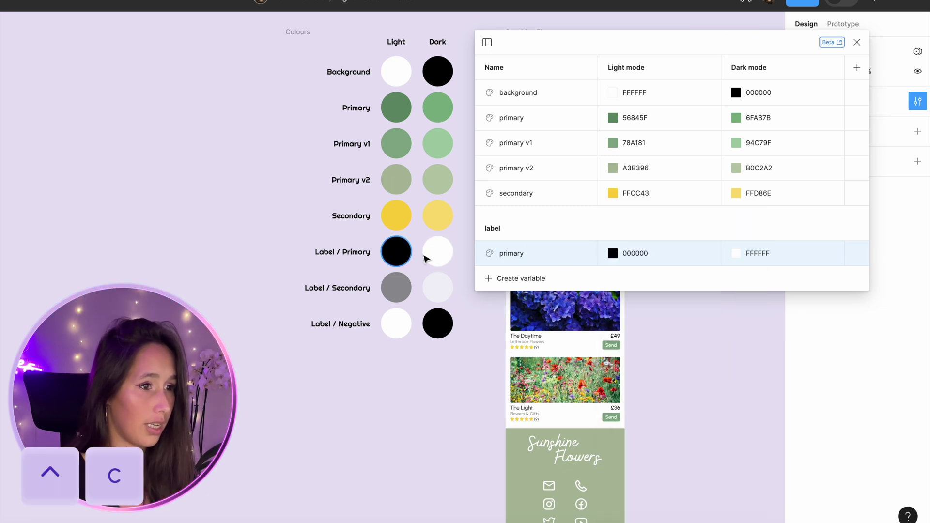
left_click(732, 254)
key("ctrl+c")
left_click(438, 251)
left_click(691, 225)
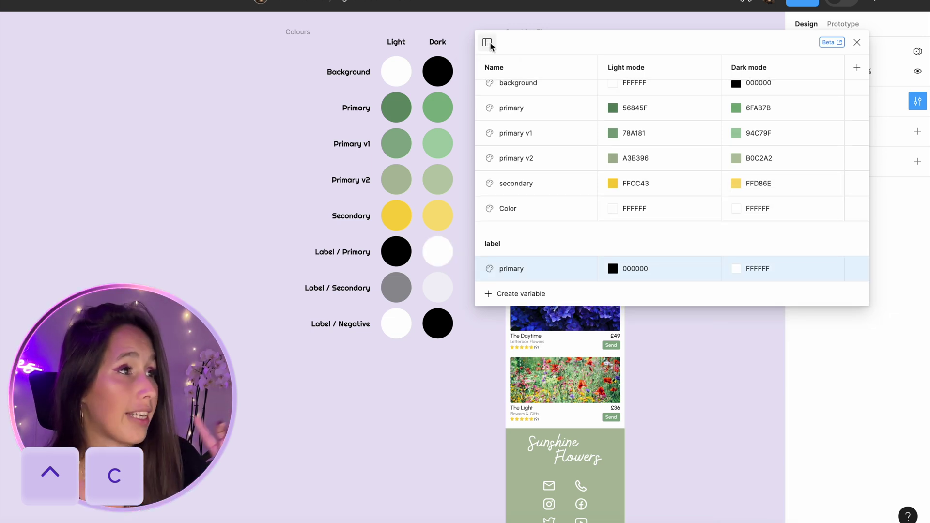
Step: In the label group, add secondary sampled from the grey and pale Label / Secondary circles
left_click(487, 44)
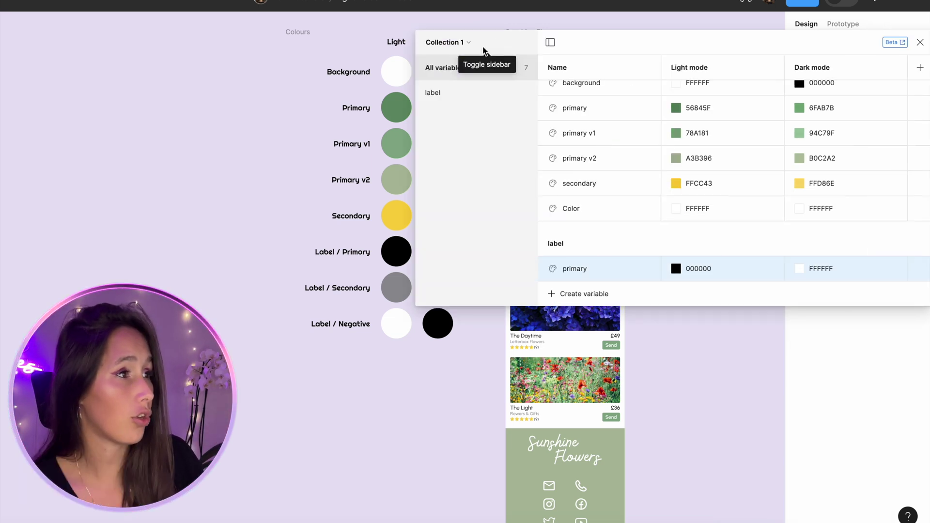
left_click(460, 94)
left_click(558, 227)
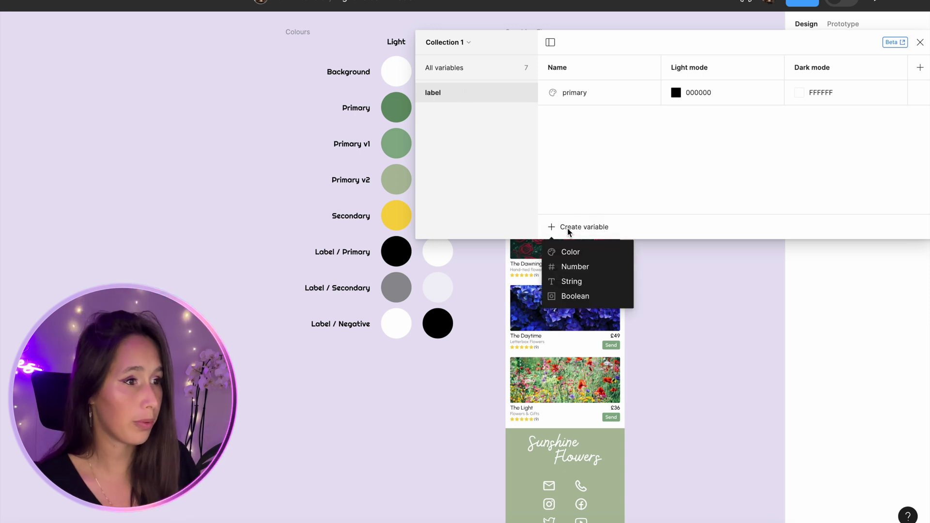
left_click(563, 251)
type("secondary")
left_click(675, 118)
left_click(396, 287)
left_click(799, 118)
left_click(437, 288)
Step: Add the label negative variable, sampling its colour from the Label / Negative circle
left_click(557, 227)
type("negative")
left_click(675, 143)
left_click(687, 342)
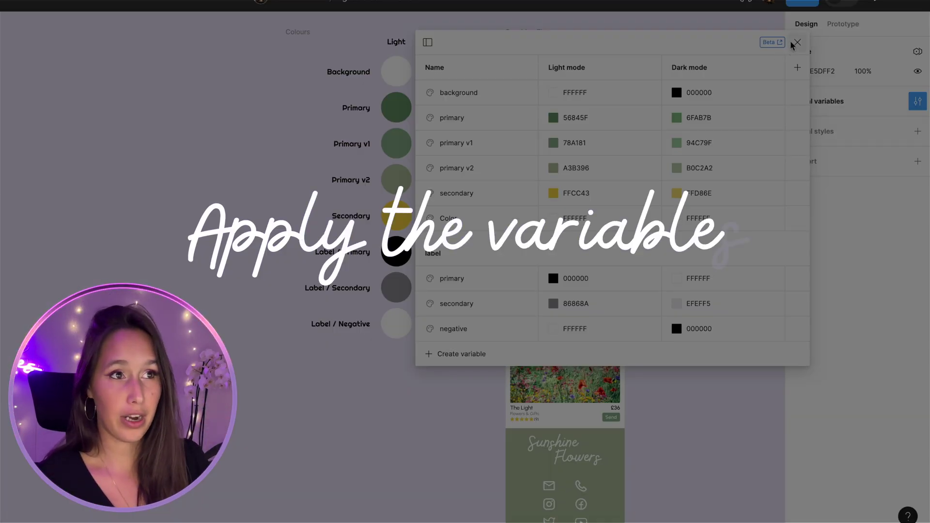
Step: Close the variables panel and list all colours of the Sunshine Flowers frame
left_click(797, 42)
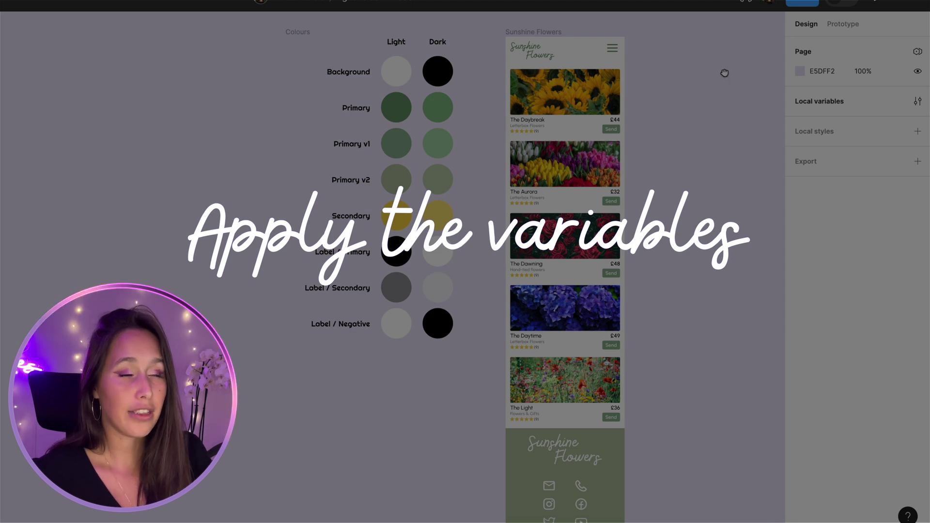
left_click_drag(714, 73, 689, 73)
left_click(539, 33)
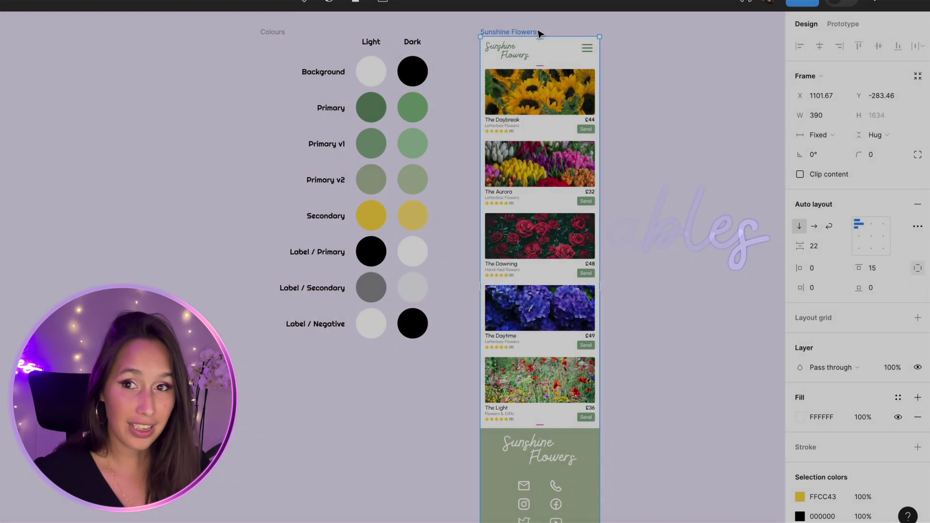
scroll(862, 340, "down", 3)
left_click(855, 435)
scroll(858, 437, "down", 1)
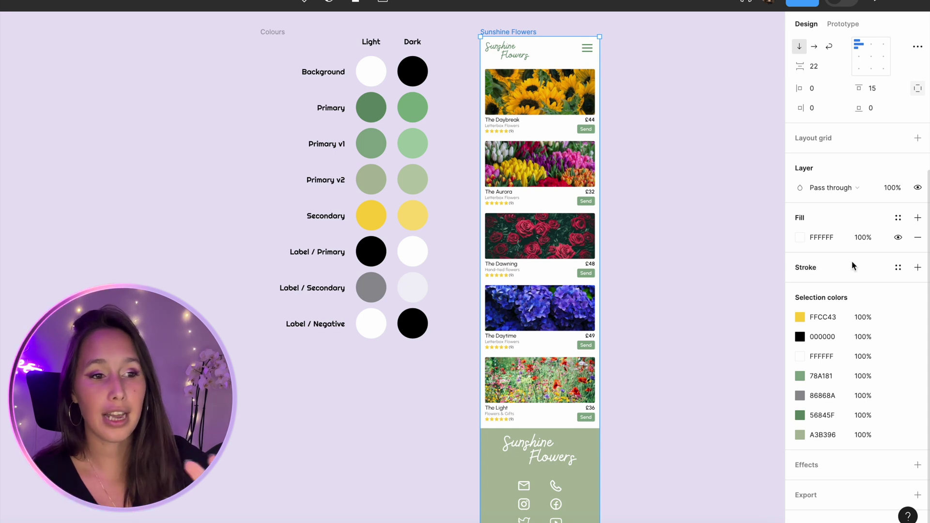
Step: Select everything on the page and list the colours used by both frames
left_click(676, 181)
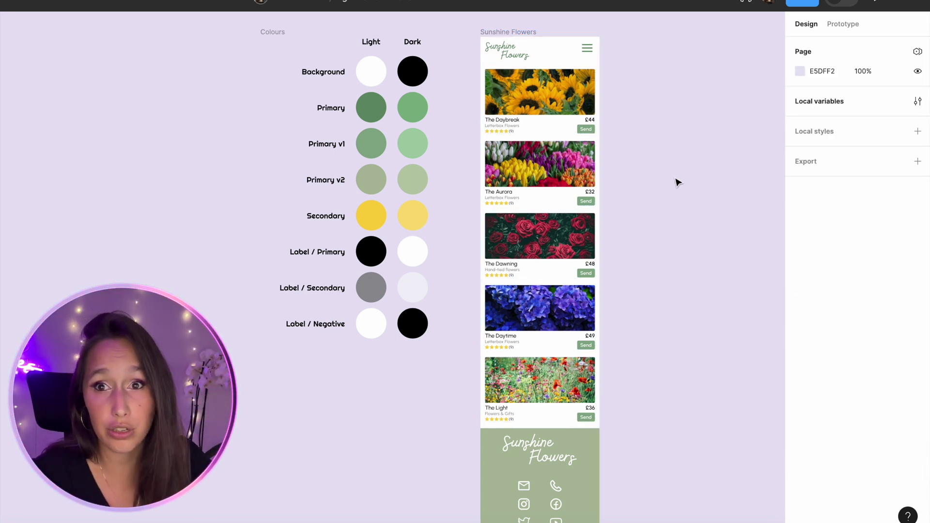
key("super+a")
left_click(843, 492)
scroll(843, 479, "down", 1)
left_click(828, 440)
scroll(857, 419, "down", 3)
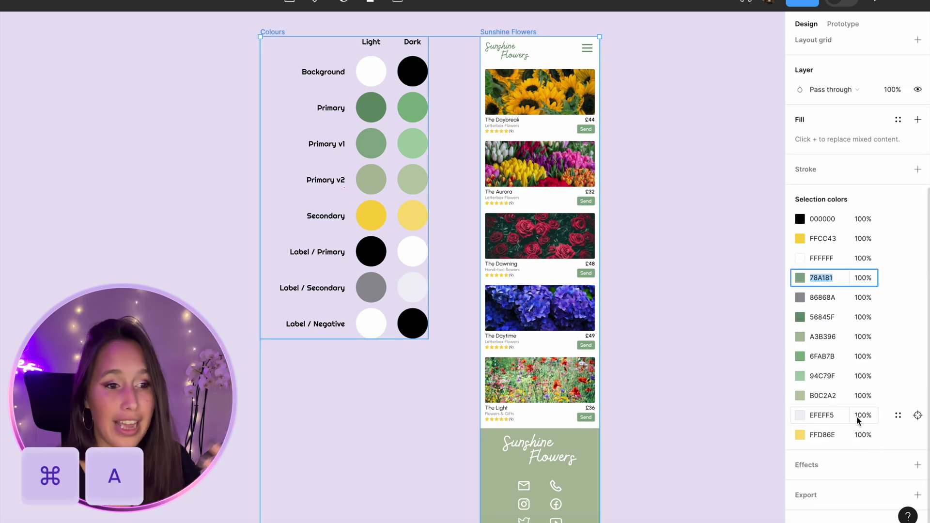
Step: Reselect only the Sunshine Flowers frame and show all seven of its colours
left_click(642, 213)
left_click(529, 31)
scroll(851, 414, "down", 3)
left_click(833, 434)
left_click(822, 434)
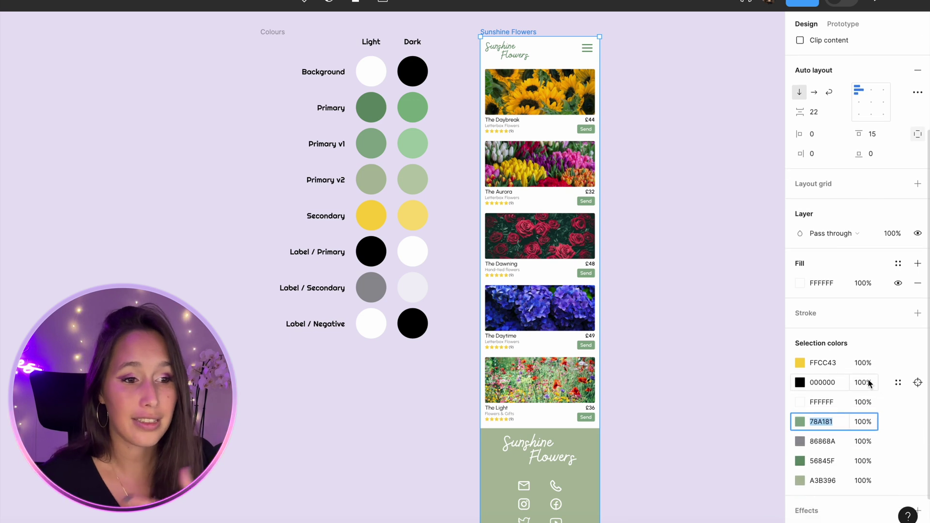
Step: Link the yellow to the secondary variable and the black to label/primary
left_click(881, 310)
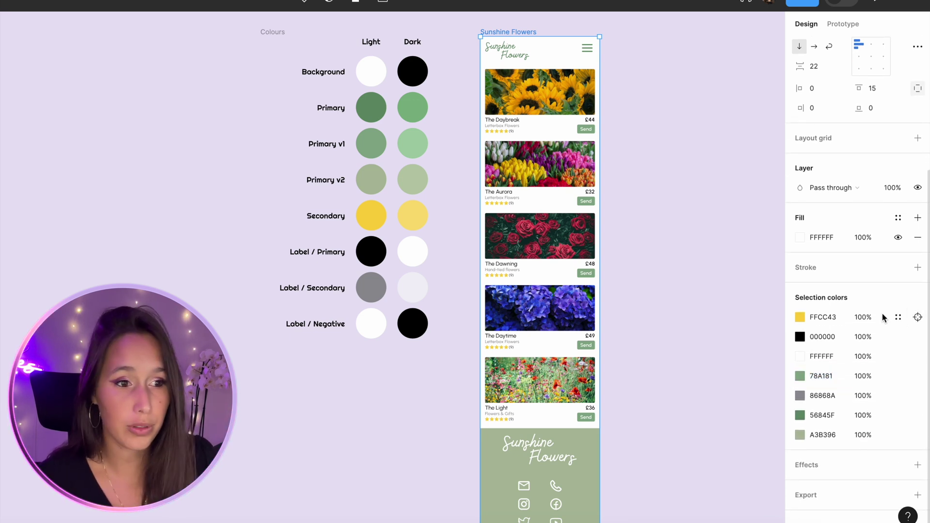
left_click(898, 318)
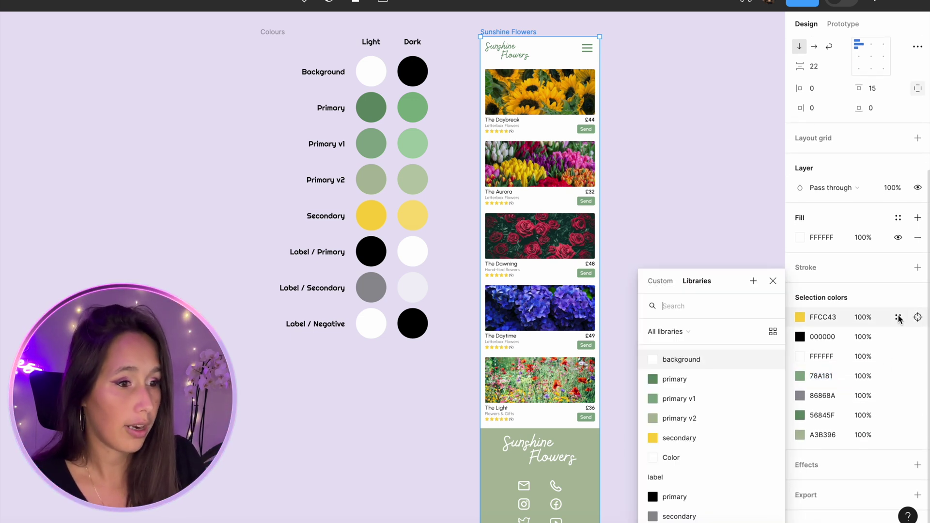
left_click(684, 440)
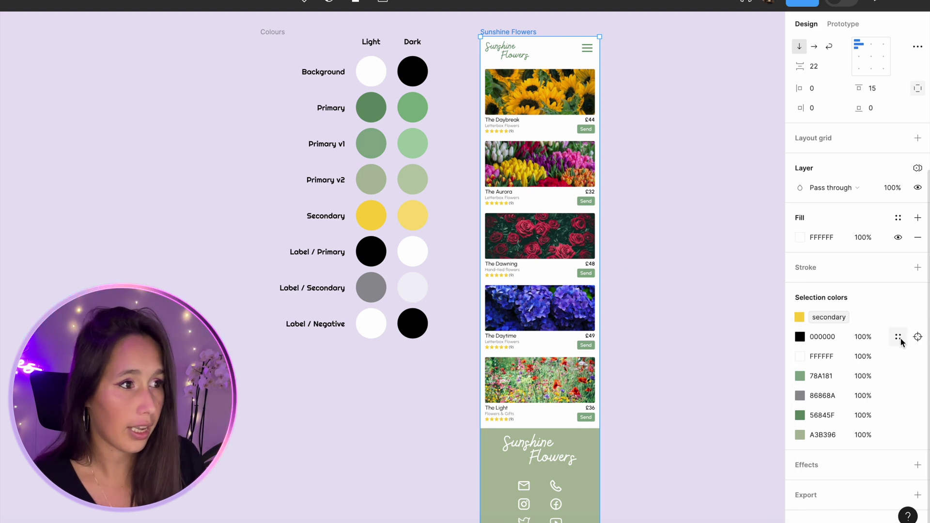
left_click(898, 338)
left_click(671, 497)
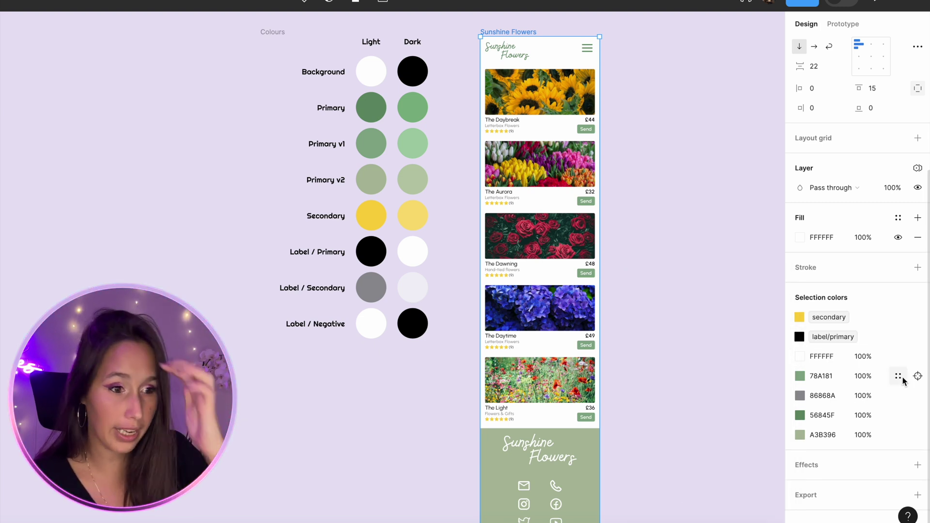
Step: Link 78A181 to primary v1, grey to label/secondary, dark green to primary, pale green to primary v2
left_click(898, 378)
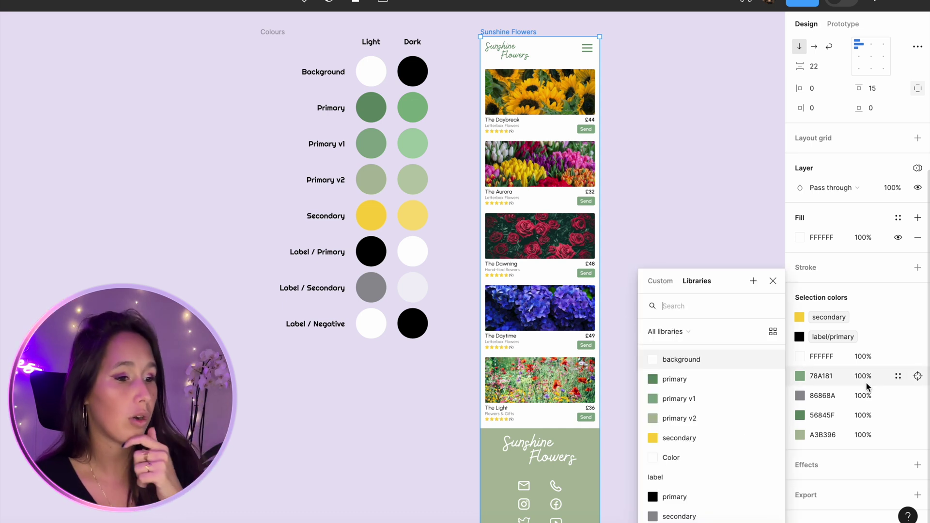
left_click(708, 405)
left_click(899, 395)
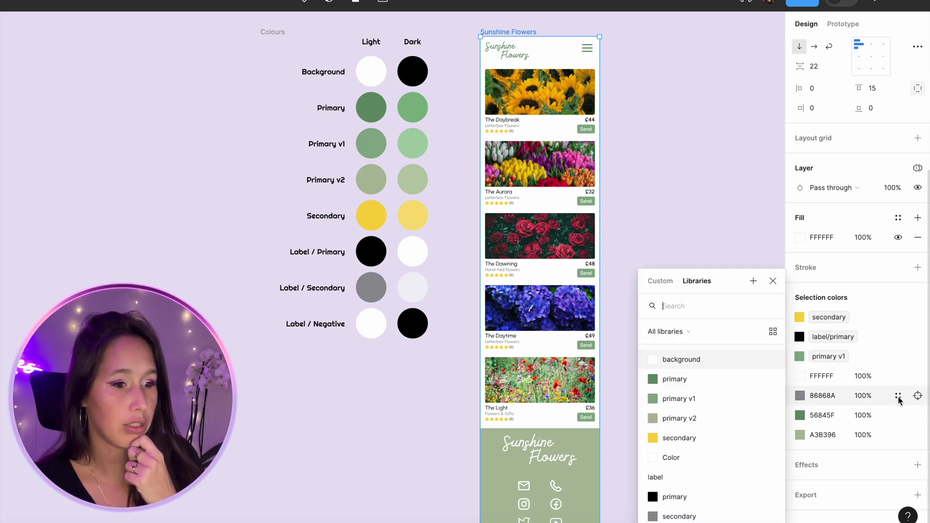
left_click(700, 514)
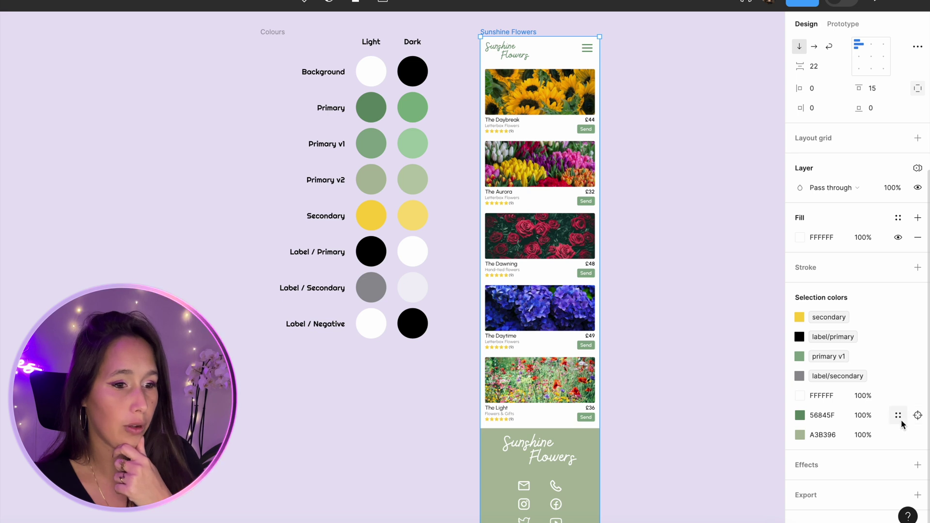
left_click(899, 417)
left_click(699, 382)
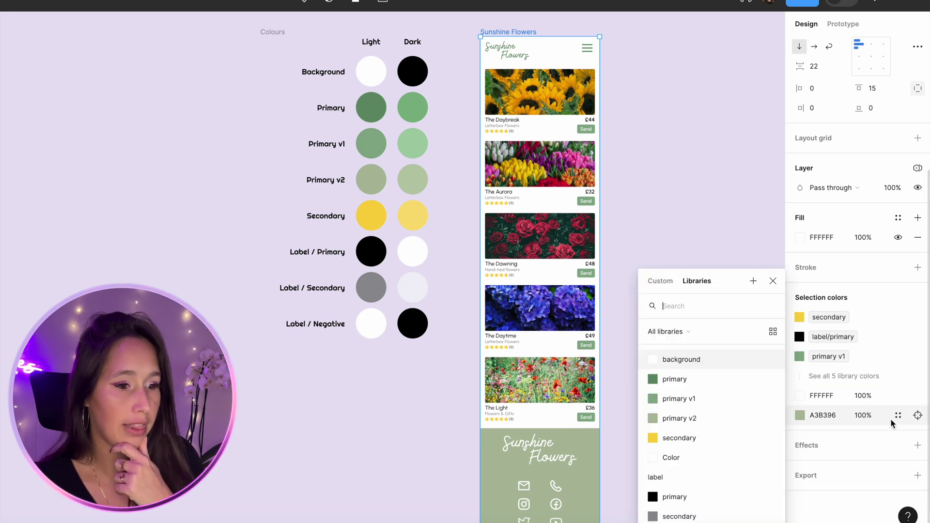
left_click(711, 419)
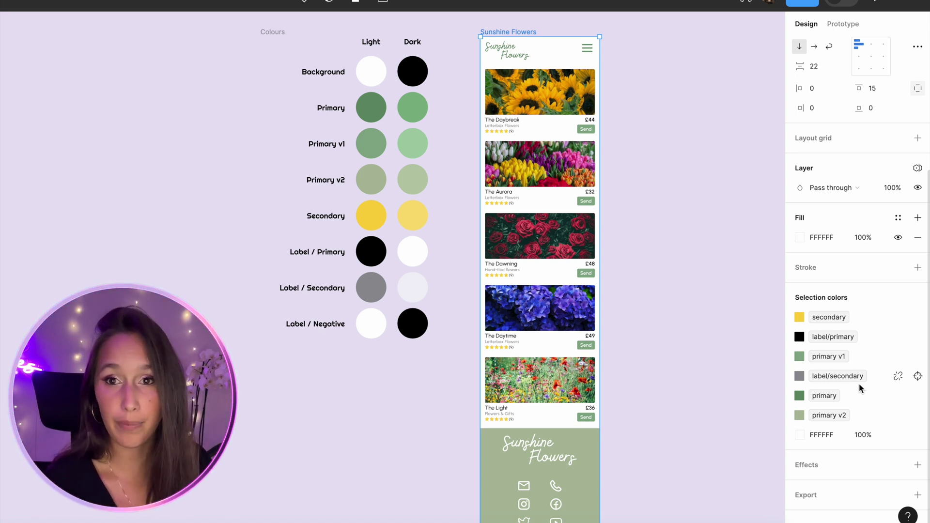
left_click(376, 333)
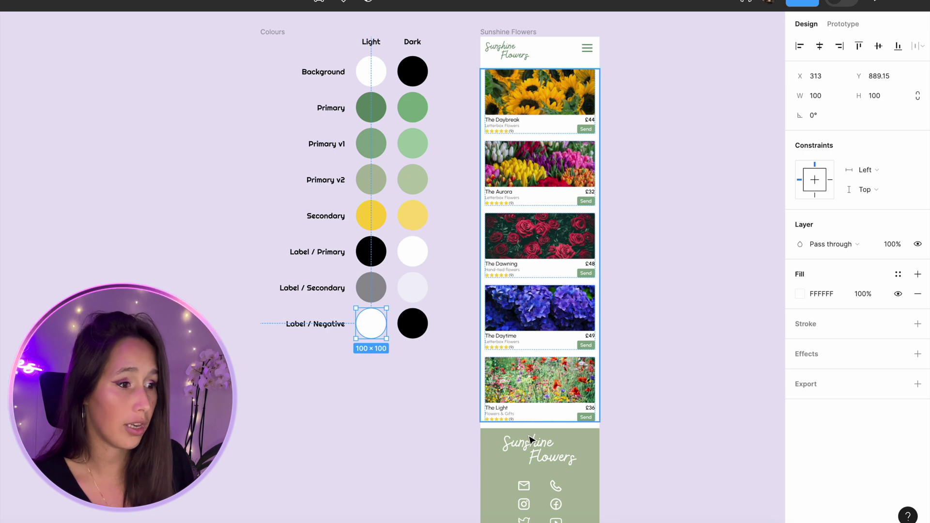
left_click(600, 426)
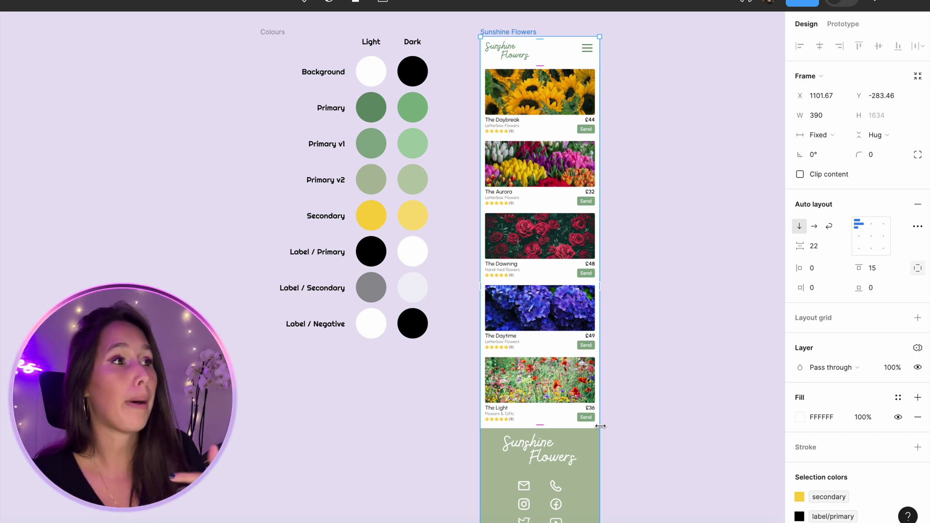
left_click(376, 87)
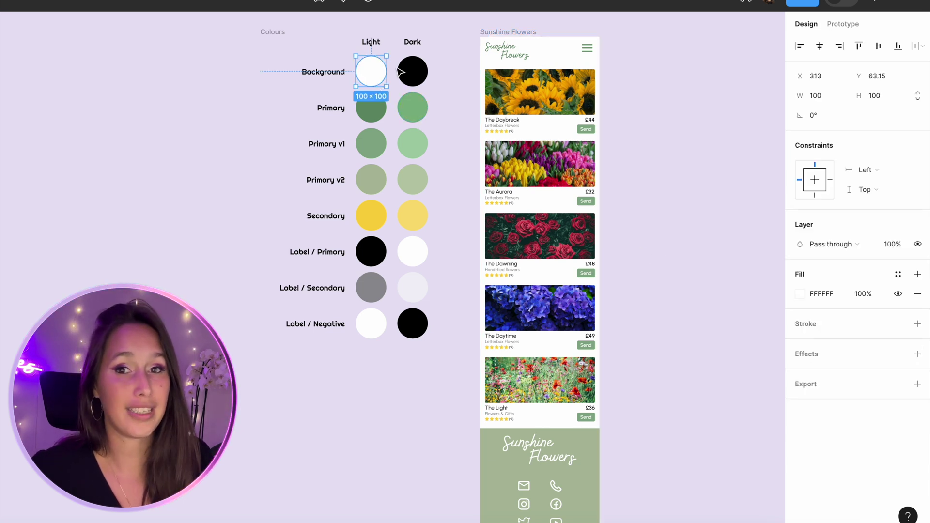
left_click(463, 29)
left_click(484, 32)
scroll(836, 393, "down", 4)
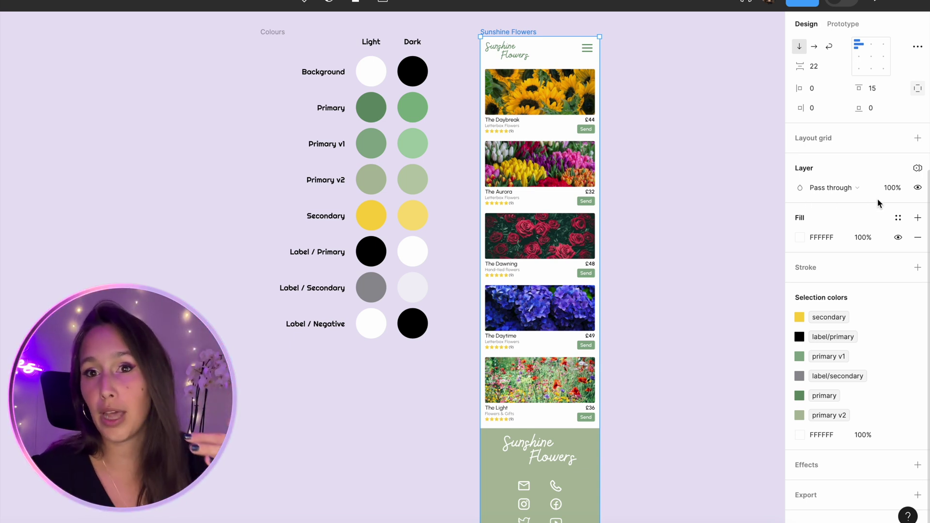
Step: Set the frame's fill to the background variable
left_click(898, 217)
scroll(696, 357, "down", 1)
scroll(693, 349, "up", 1)
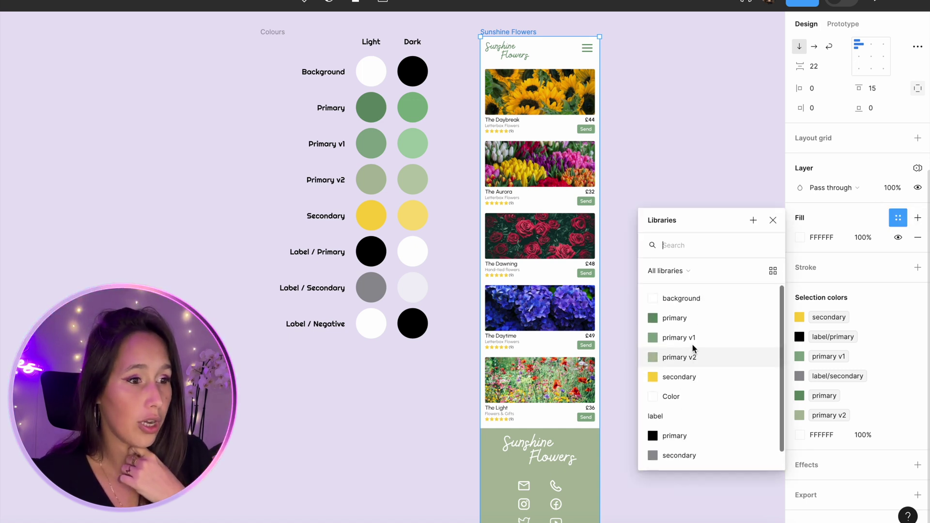
left_click(684, 299)
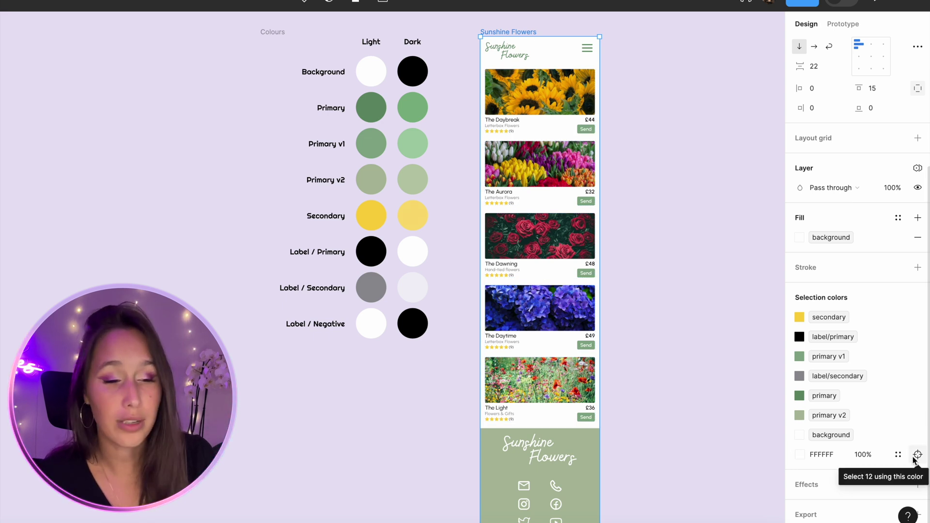
Step: Select the 12 layers using FFFFFF and set their fill to label/negative
left_click(916, 455)
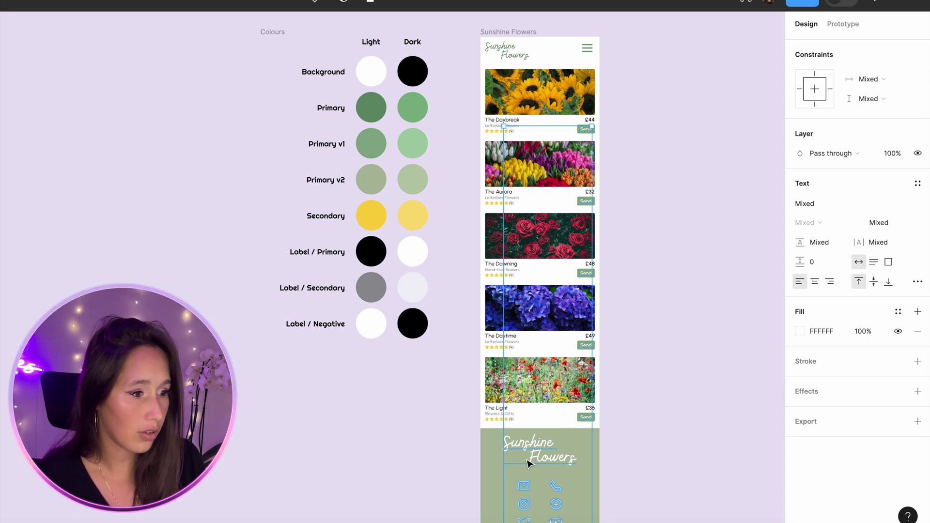
left_click(898, 312)
scroll(694, 476, "down", 1)
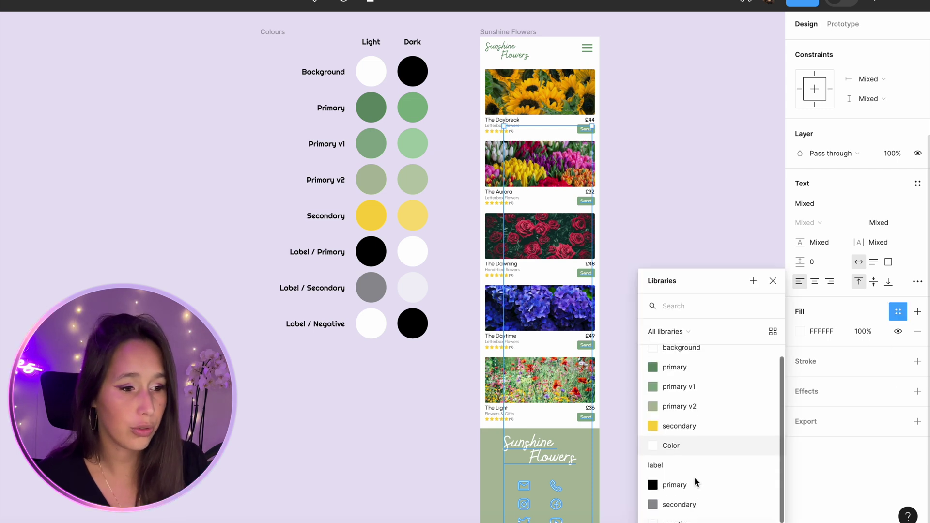
left_click(683, 515)
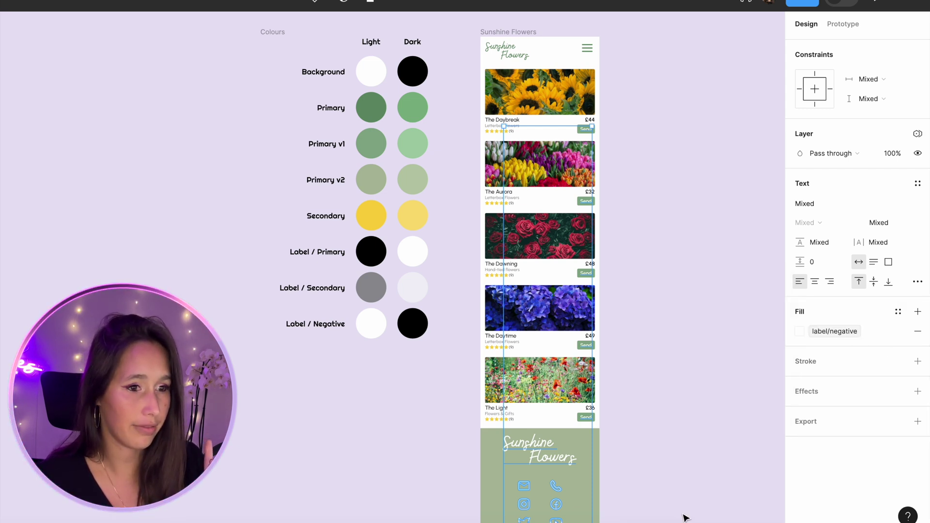
left_click(680, 420)
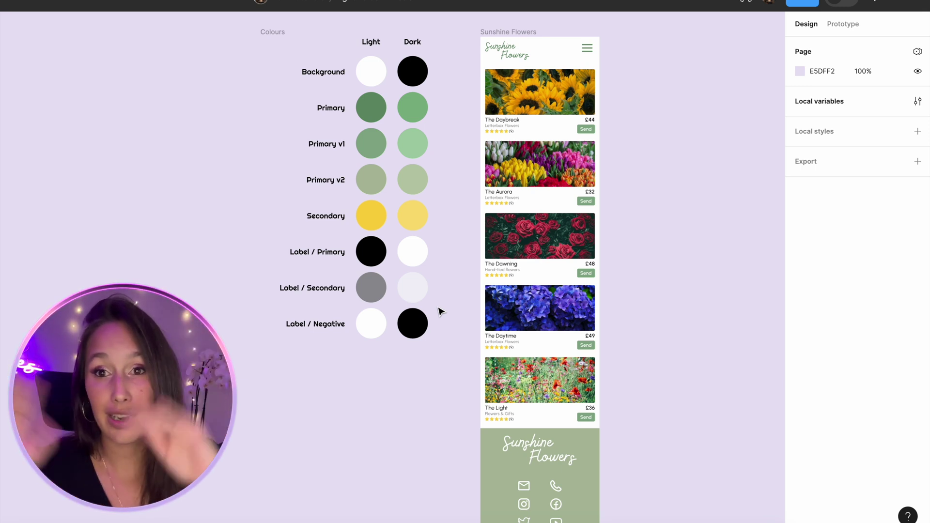
left_click(514, 33)
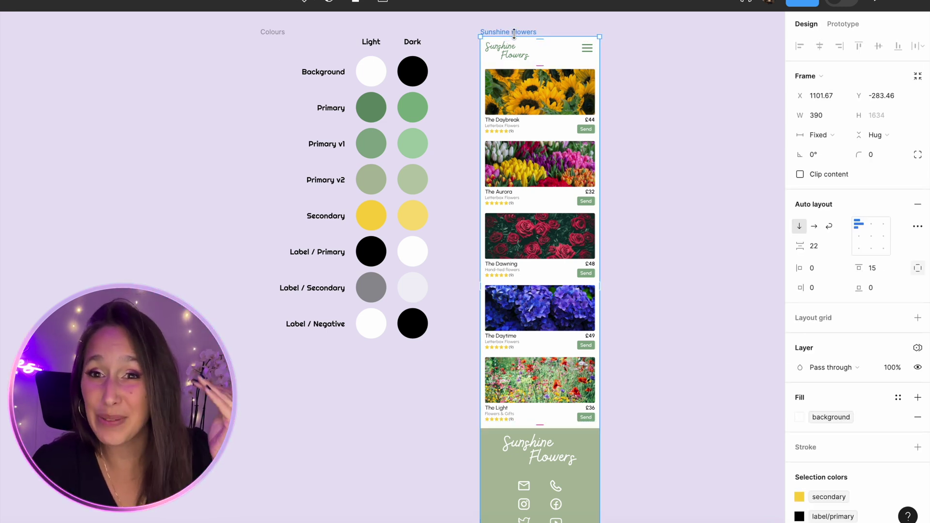
Step: Switch the Sunshine Flowers frame's Collection 1 mode from Auto to Light mode
left_click(667, 100)
left_click(517, 31)
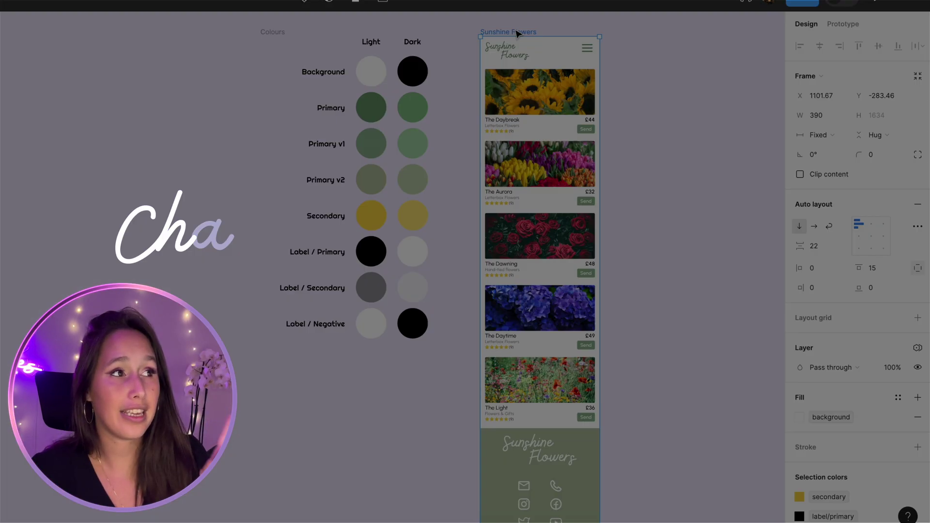
scroll(929, 303, "down", 5)
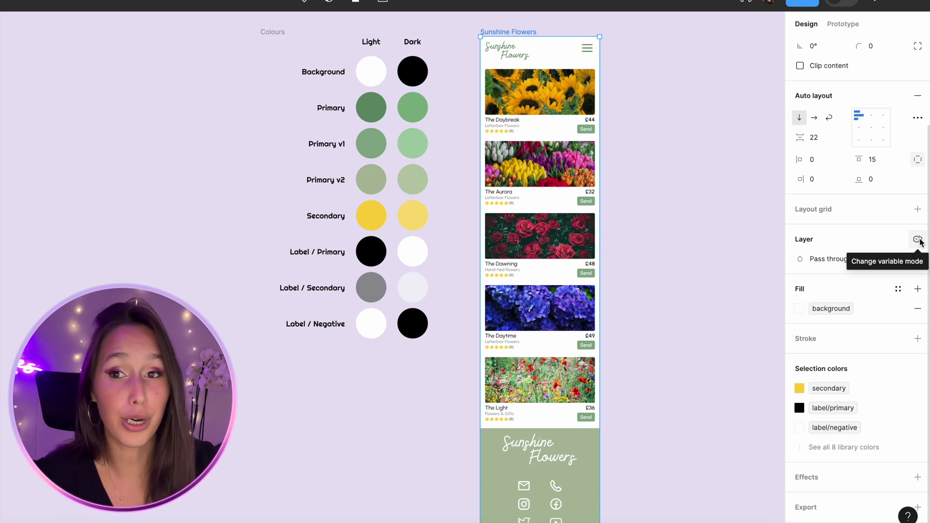
left_click(918, 239)
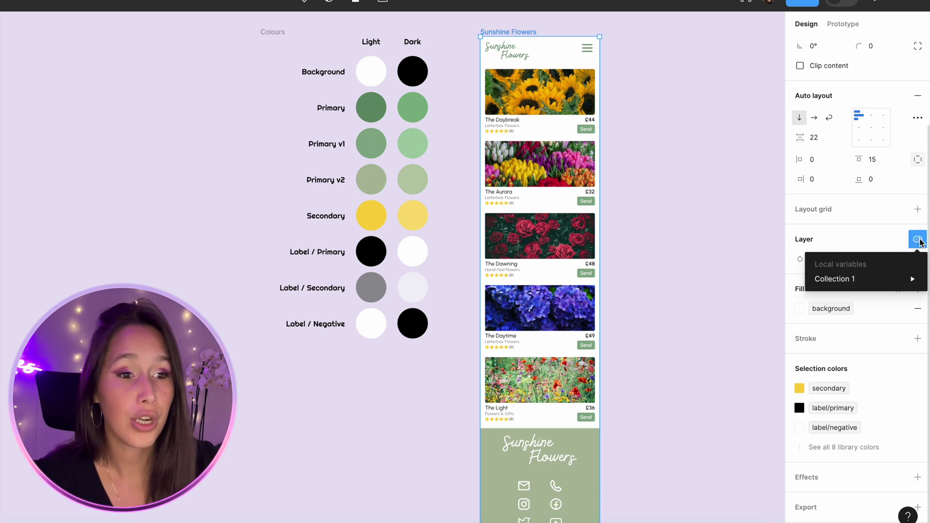
mouse_move(868, 280)
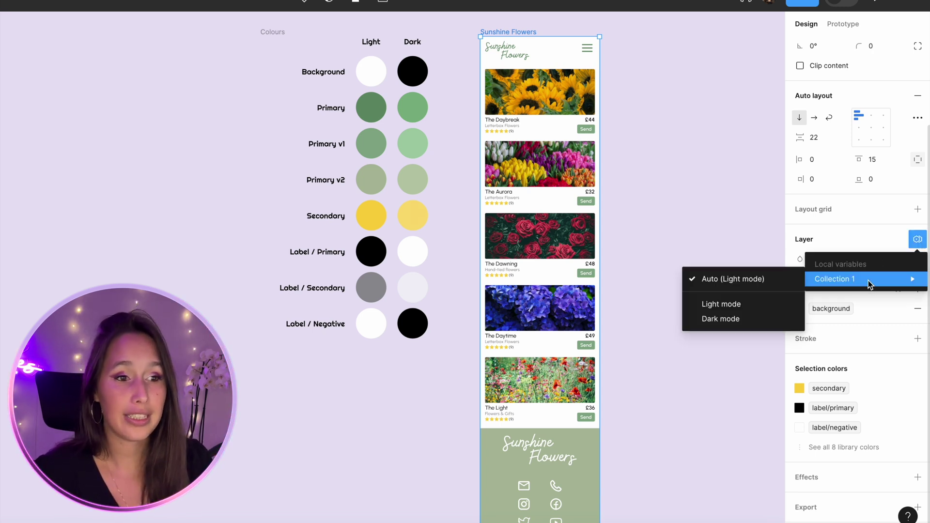
left_click(736, 306)
key("Escape")
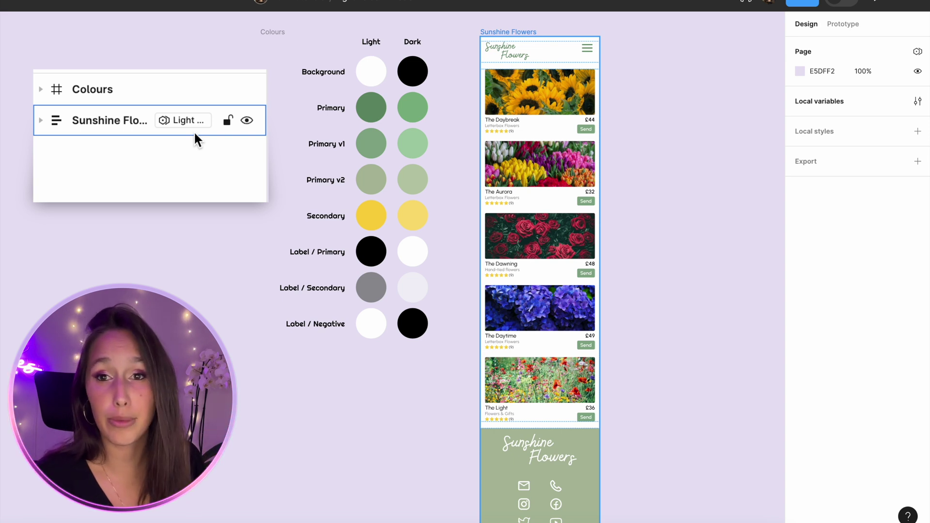
scroll(668, 156, "down", 2)
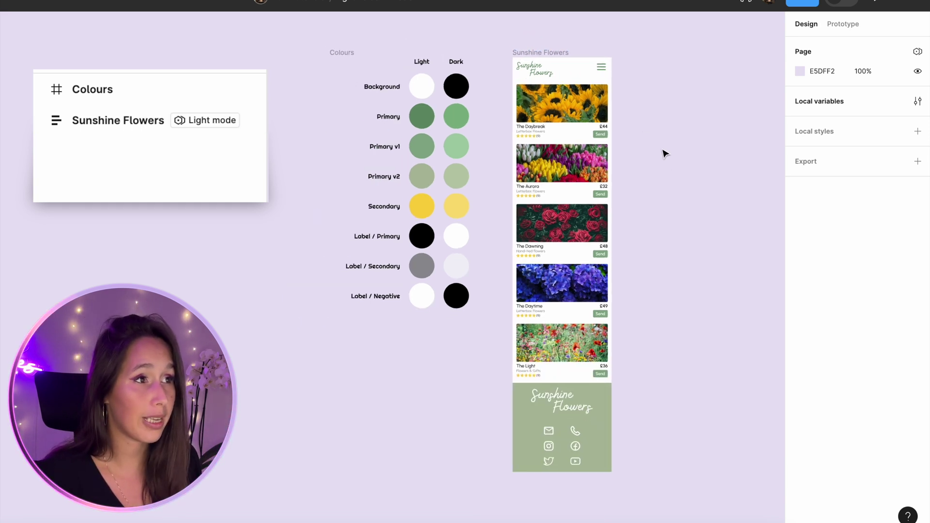
left_click(537, 53)
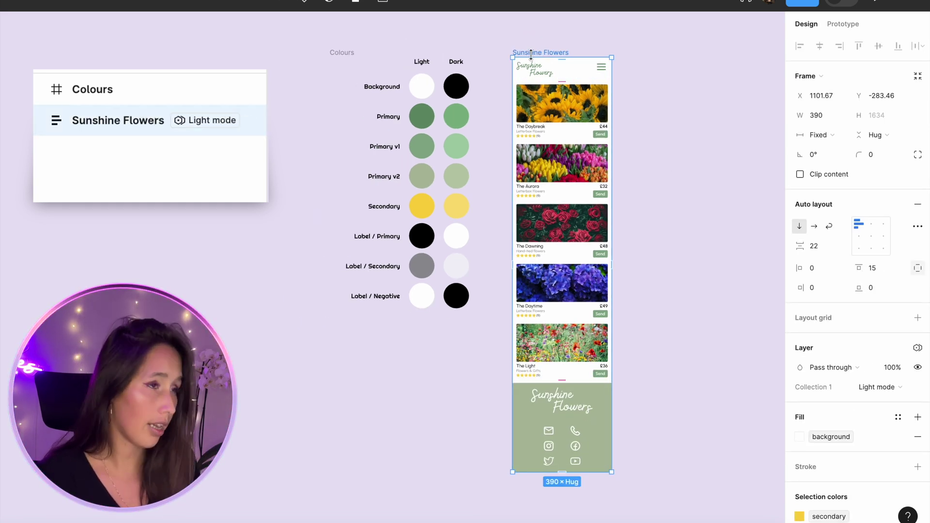
Step: Duplicate the Sunshine Flowers frame and switch the copy to Dark mode
key("super+d")
scroll(661, 128, "right", 3)
scroll(829, 291, "down", 4)
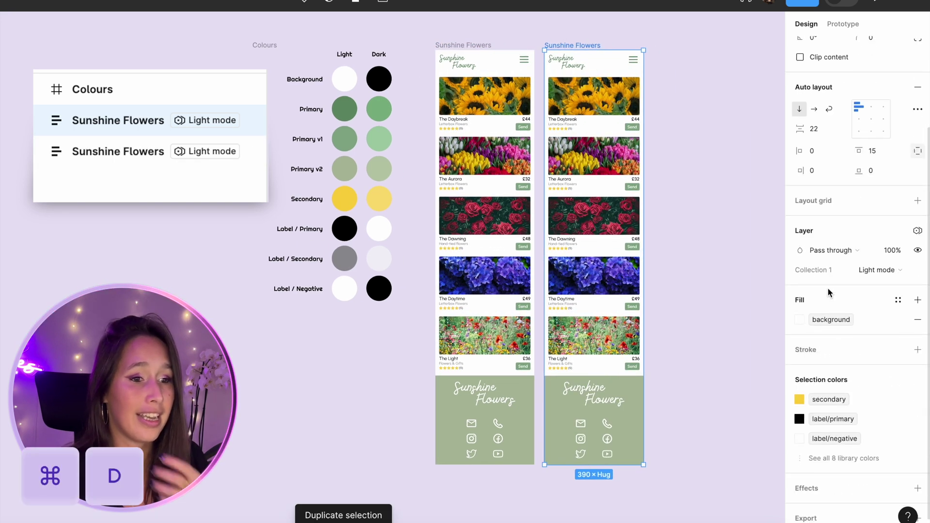
left_click(879, 274)
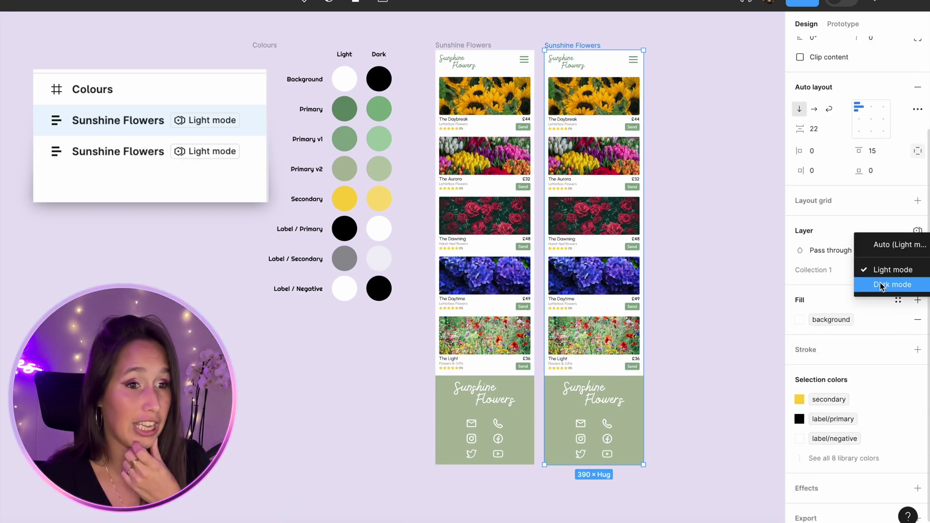
left_click(881, 286)
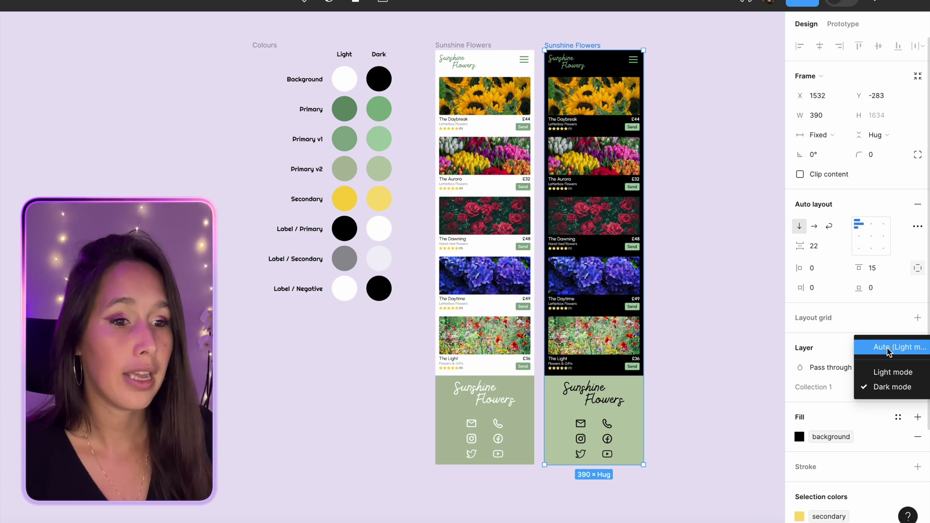
Step: Set the copied frame to follow Auto mode
left_click(888, 348)
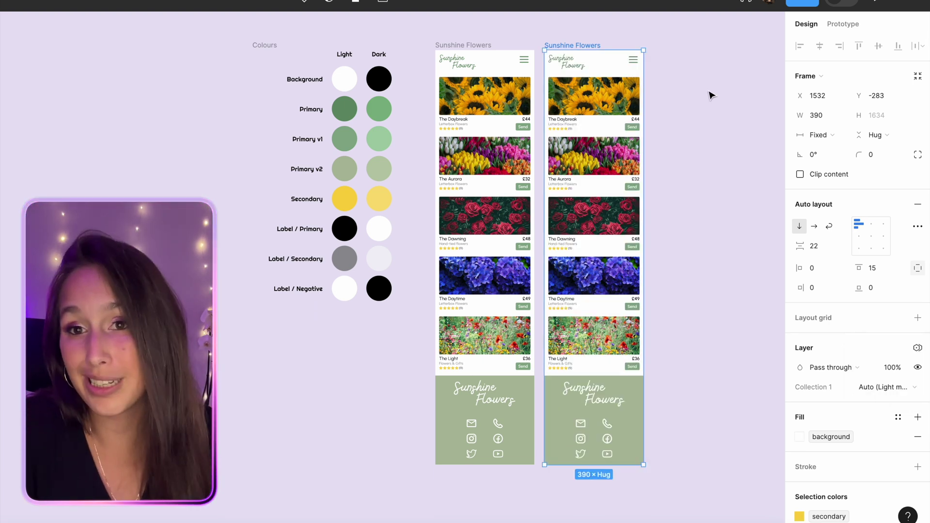
left_click(187, 117)
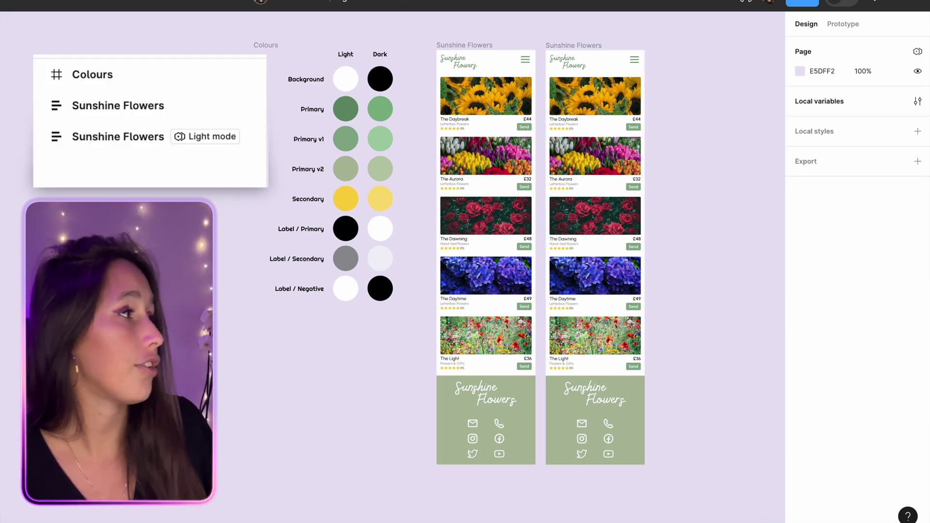
left_click(177, 112)
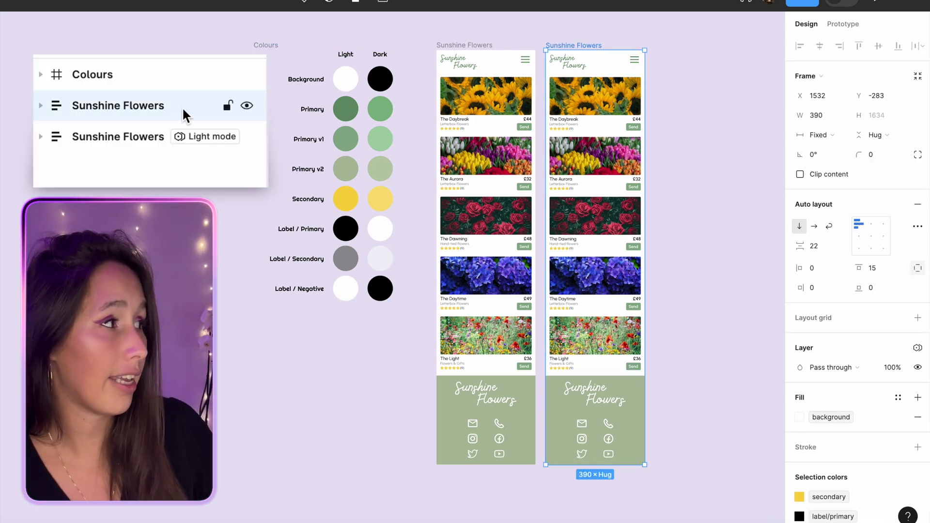
left_click(145, 131)
Step: Rename the copy to Sunshine Flowers -AUTO and the original to Sunshine Flowers -LIGHT
left_click(590, 42)
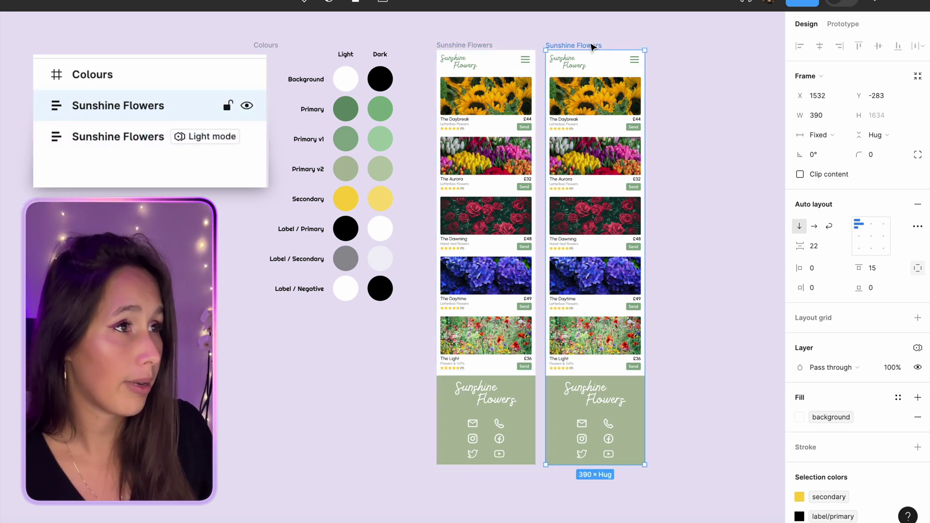
double_click(589, 43)
key("Right")
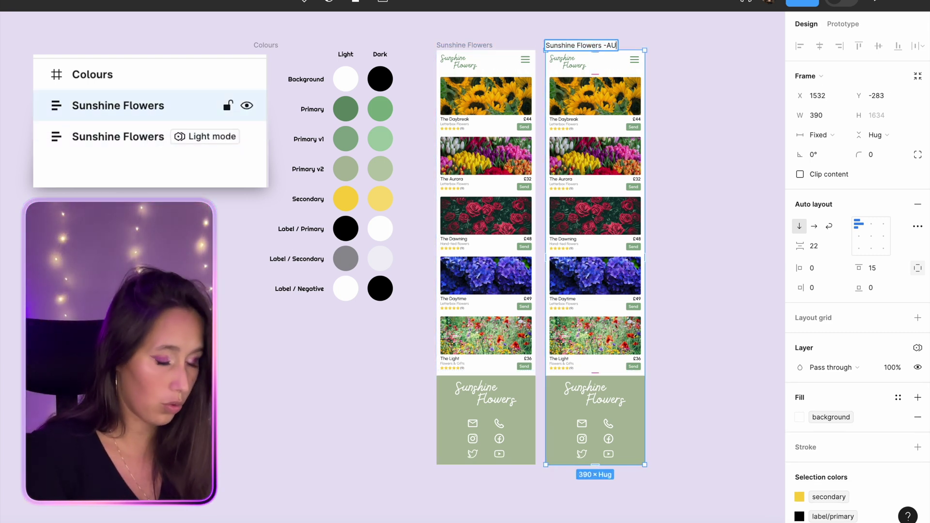
left_click(464, 45)
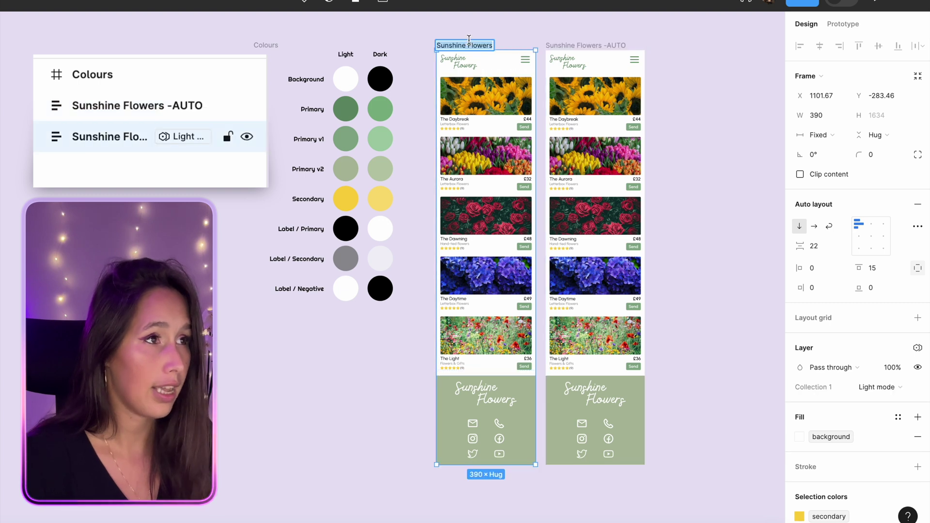
double_click(464, 45)
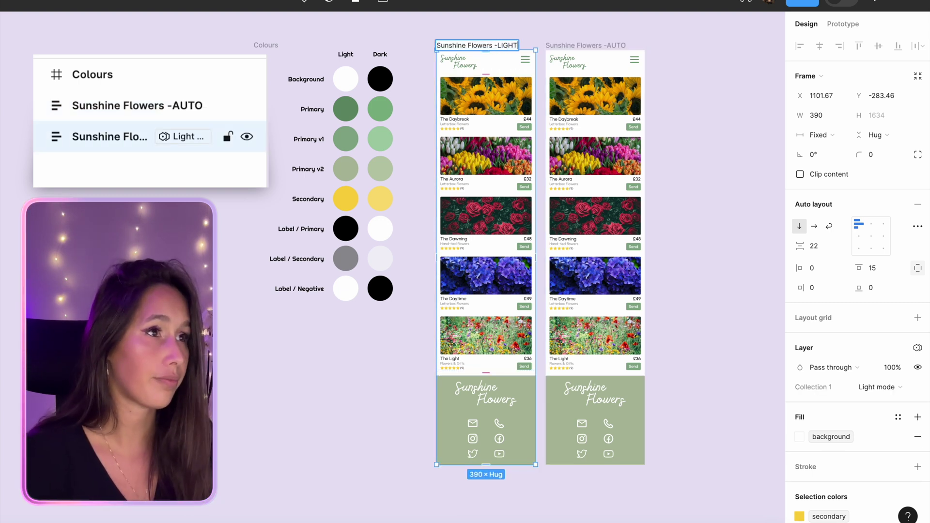
left_click(514, 34)
Step: Confirm the LIGHT frame stays on Light mode, then deselect the frames
left_click(504, 44)
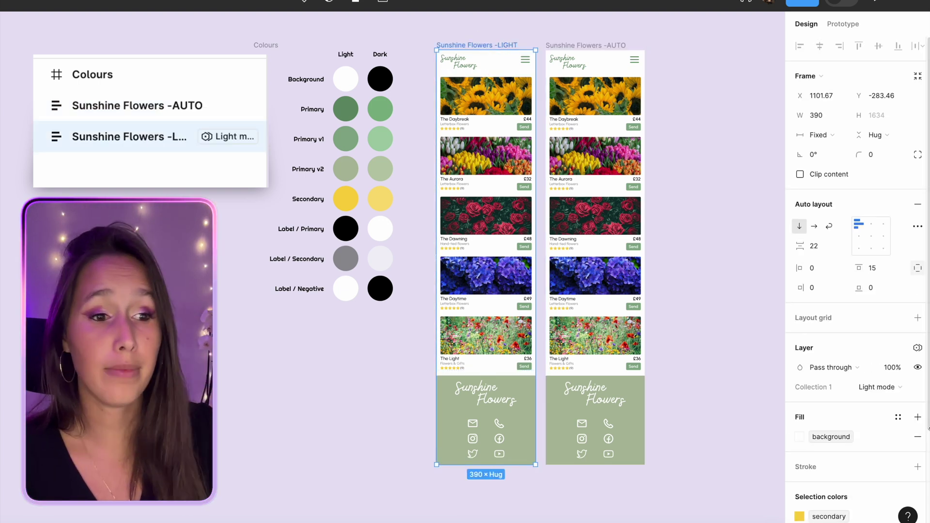
left_click(893, 390)
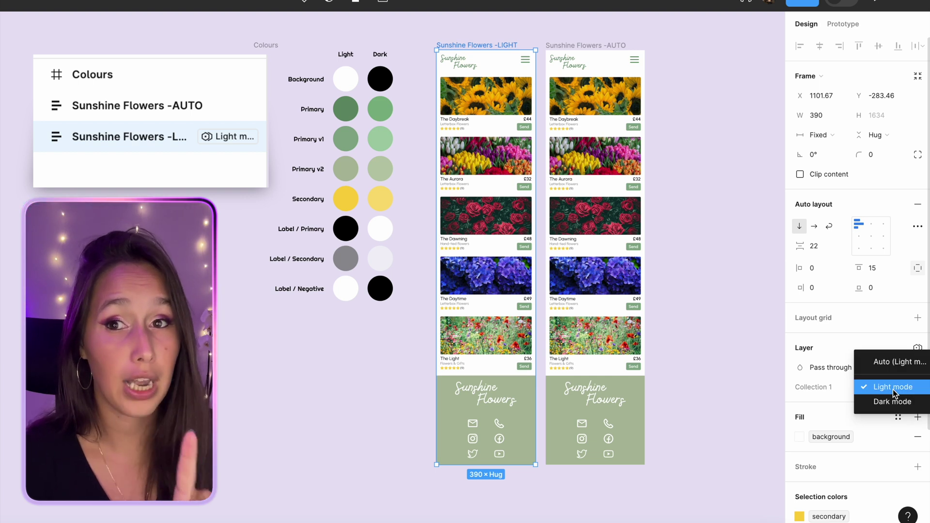
left_click(894, 390)
left_click(606, 46)
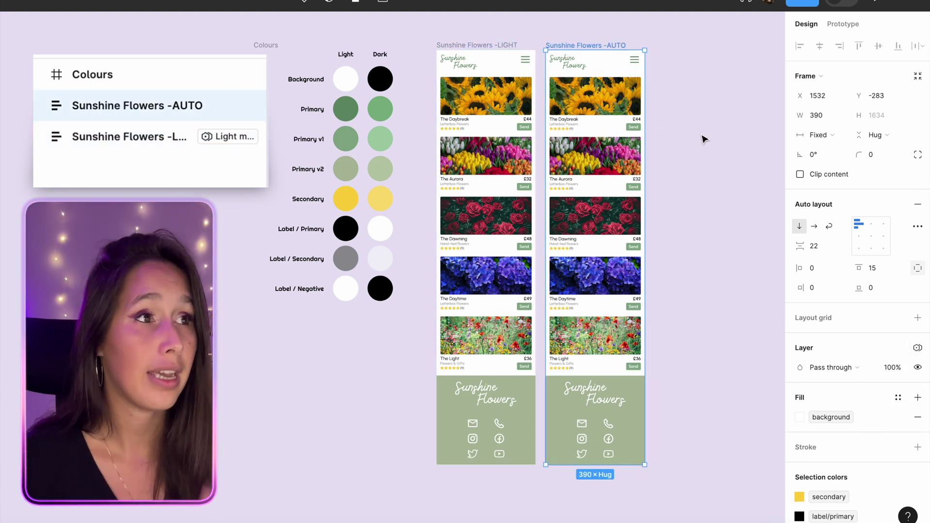
left_click(711, 115)
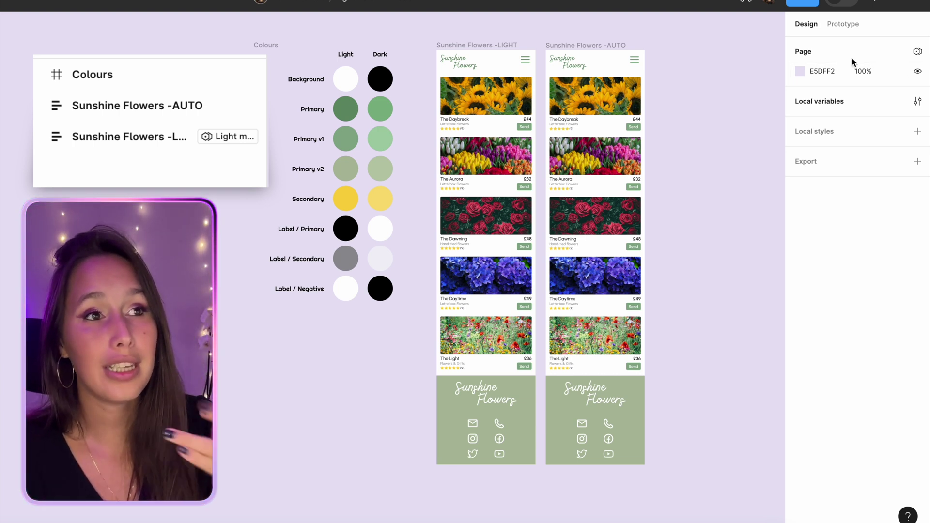
Step: Set the page's Collection 1 variable mode to Dark mode so the AUTO frame turns dark
left_click(918, 53)
mouse_move(868, 94)
left_click(752, 137)
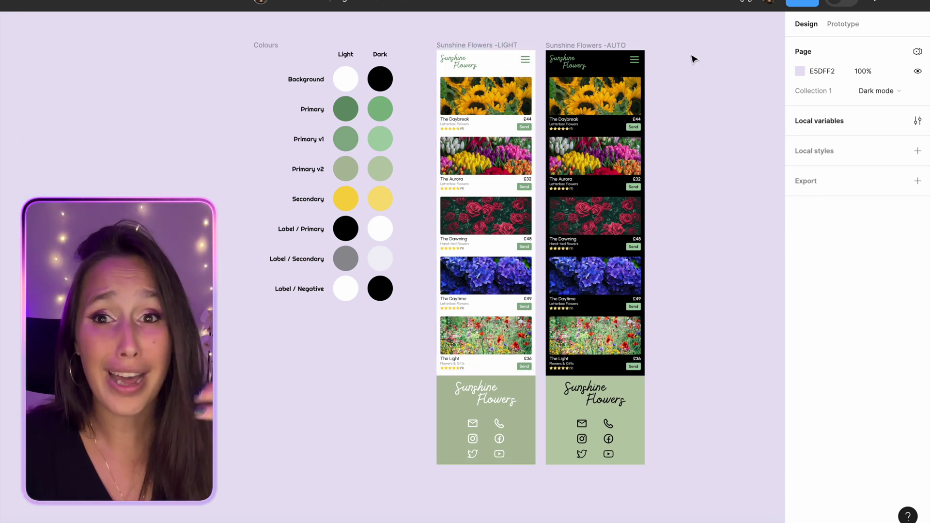
Step: Lock the first AUTO card's Send button to Collection 1 Light mode, then deselect it
left_click(633, 127)
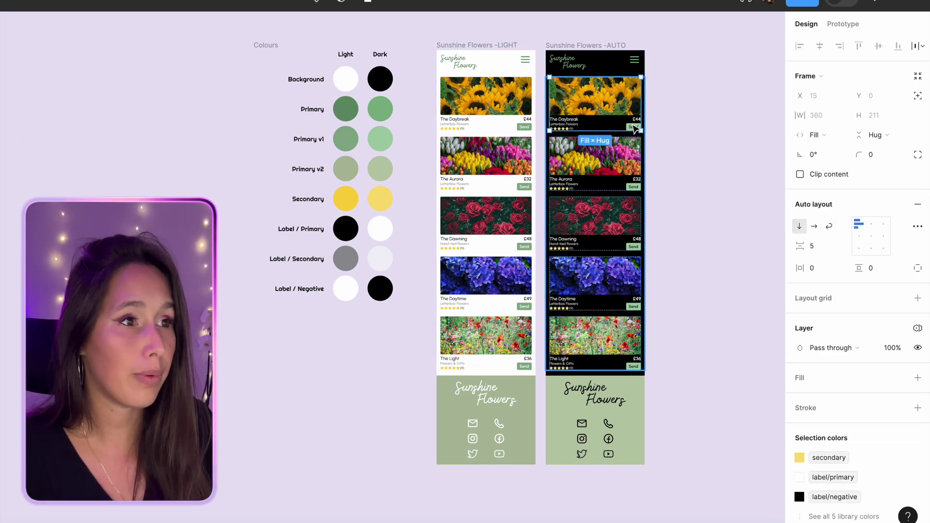
double_click(633, 126)
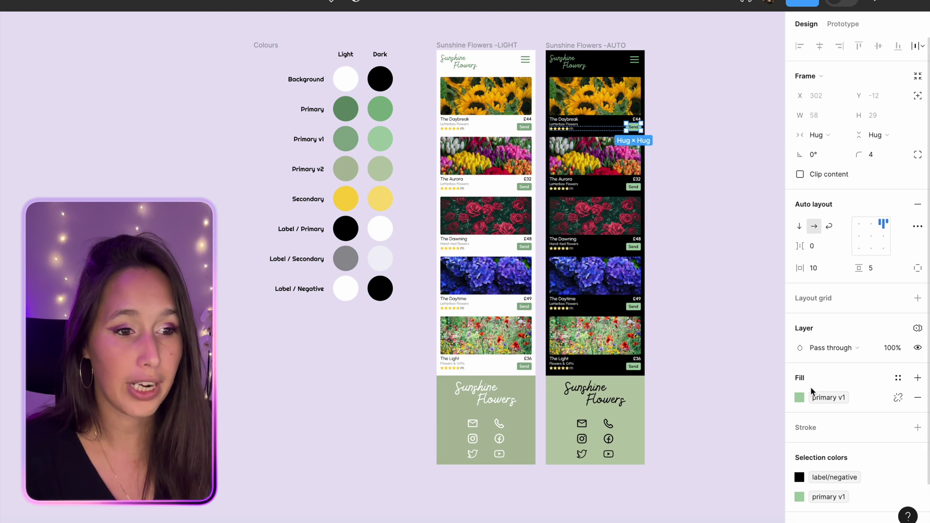
left_click(917, 328)
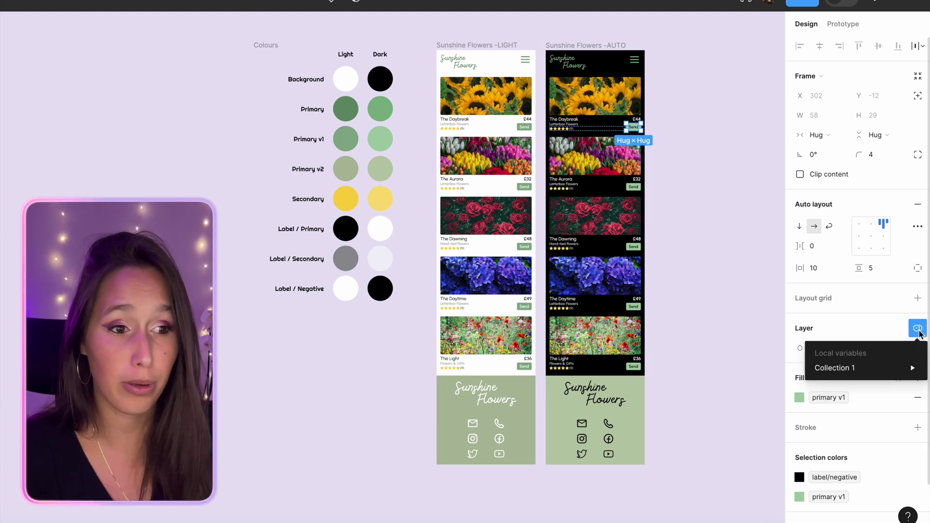
mouse_move(873, 369)
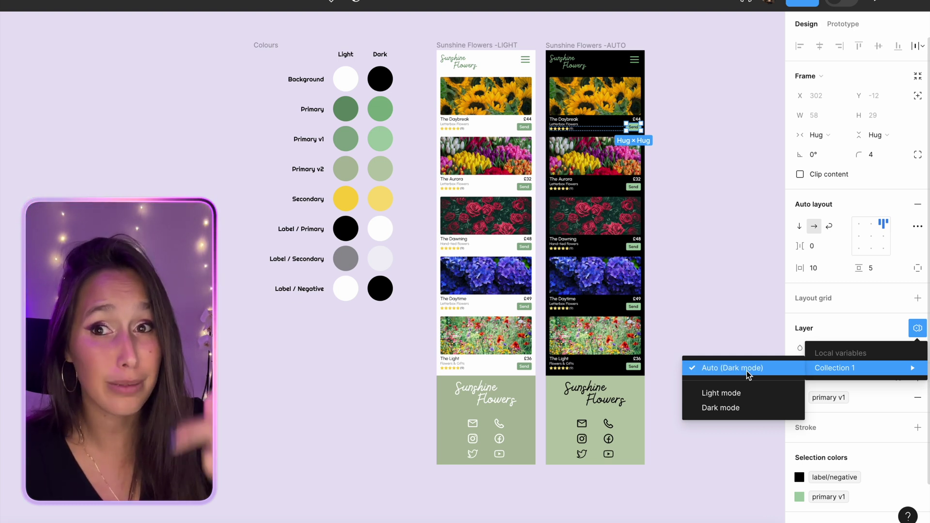
left_click(739, 397)
left_click(729, 280)
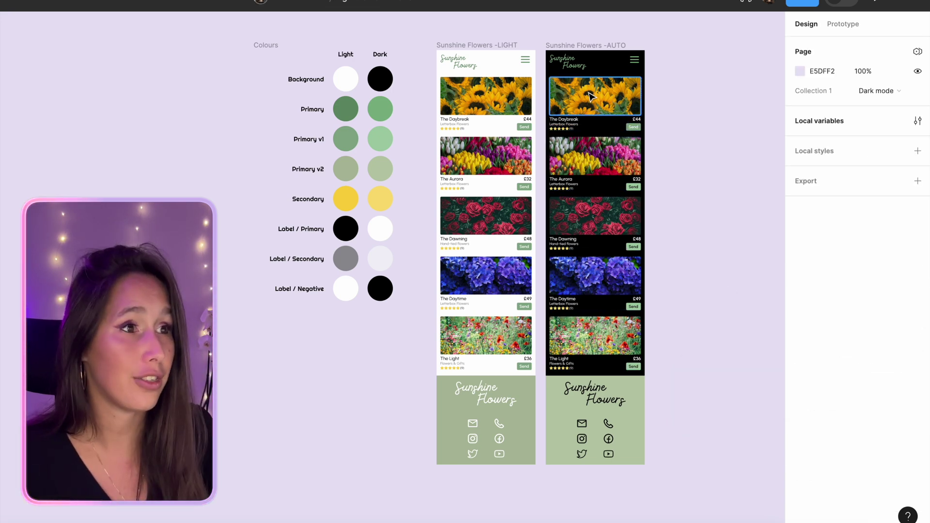
scroll(668, 129, "up", 5)
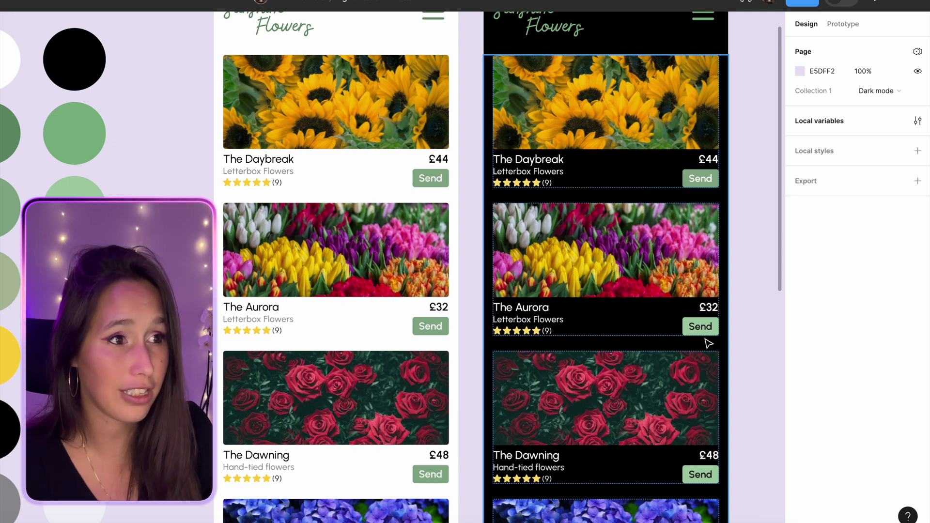